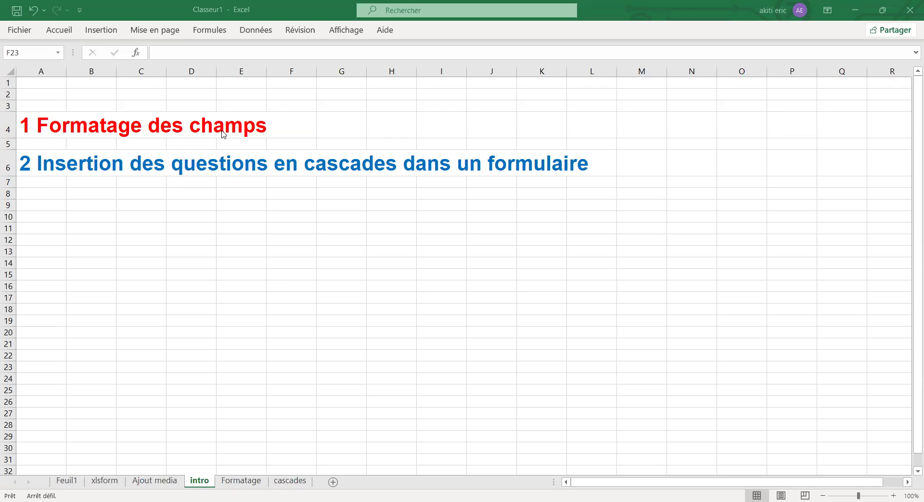
Switch to the Word course document and read the start of Chapter 7 on adding cascading selection questions
left_click(56, 168)
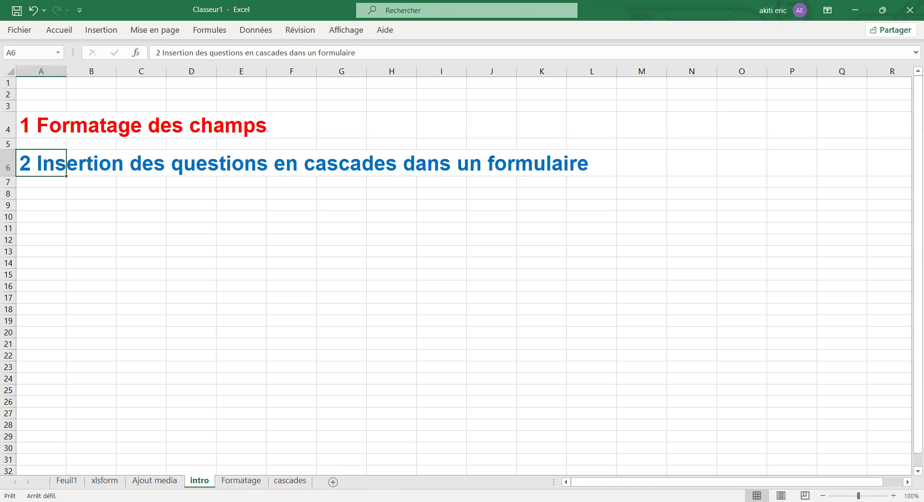
key("alt+Tab")
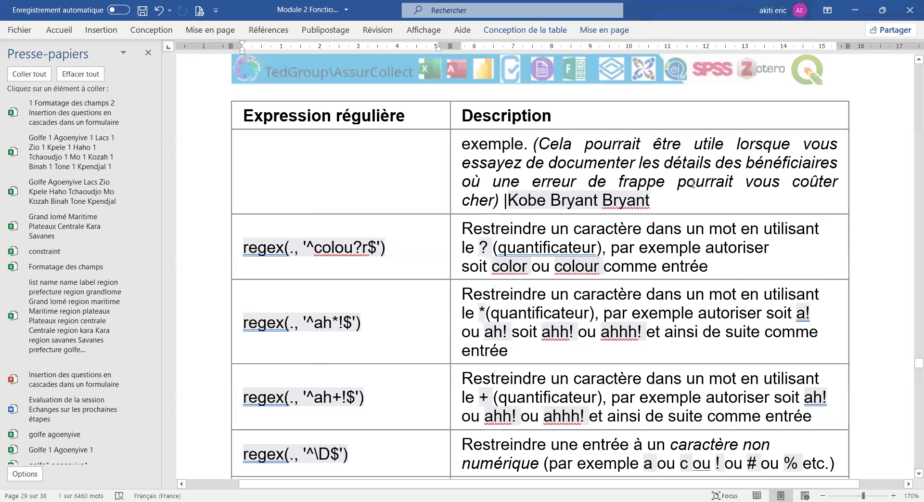
scroll(677, 201, "down", 5)
scroll(677, 201, "down", 20)
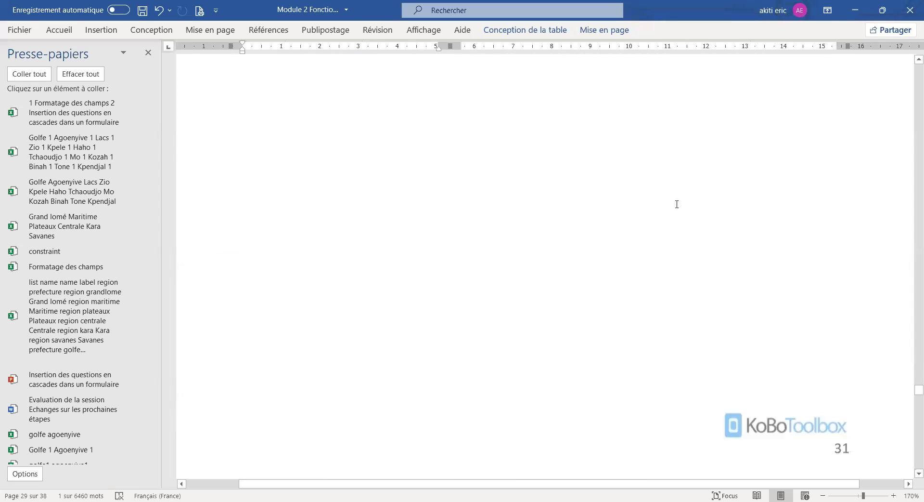
scroll(678, 207, "down", 4)
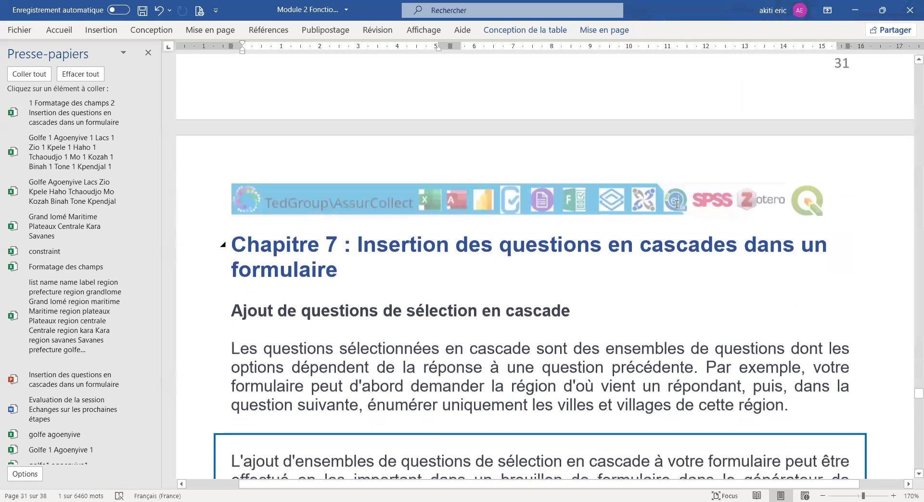
scroll(677, 204, "down", 3)
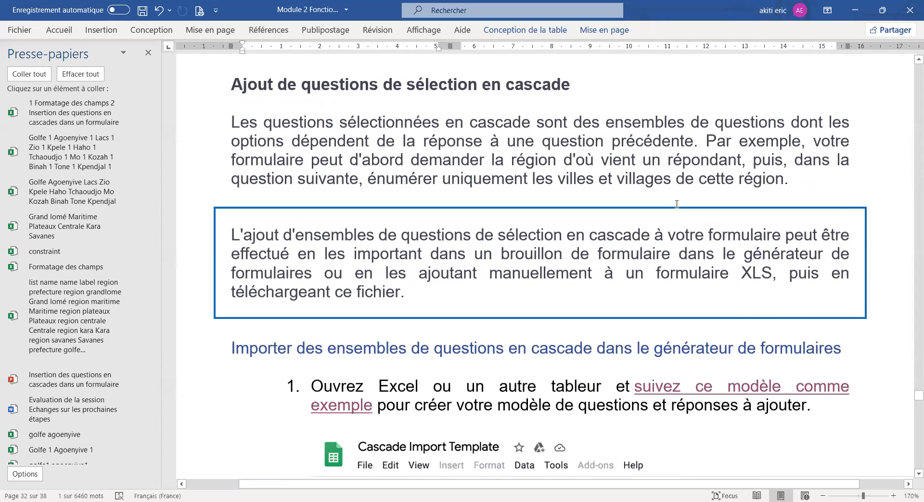
scroll(677, 204, "down", 1)
scroll(678, 204, "down", 3)
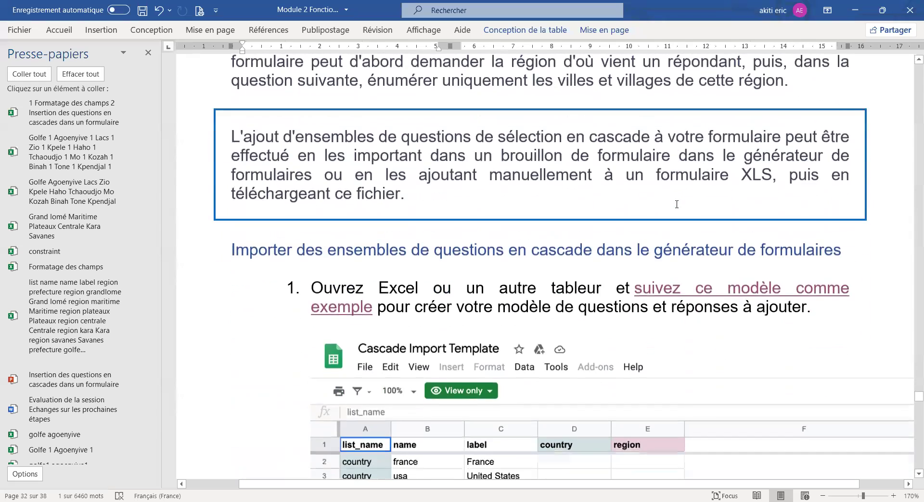
scroll(676, 205, "down", 1)
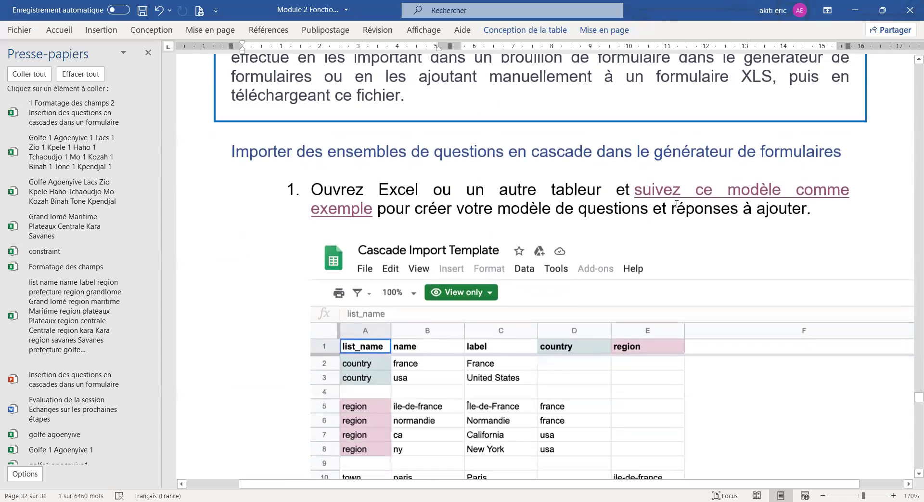
scroll(677, 205, "up", 1)
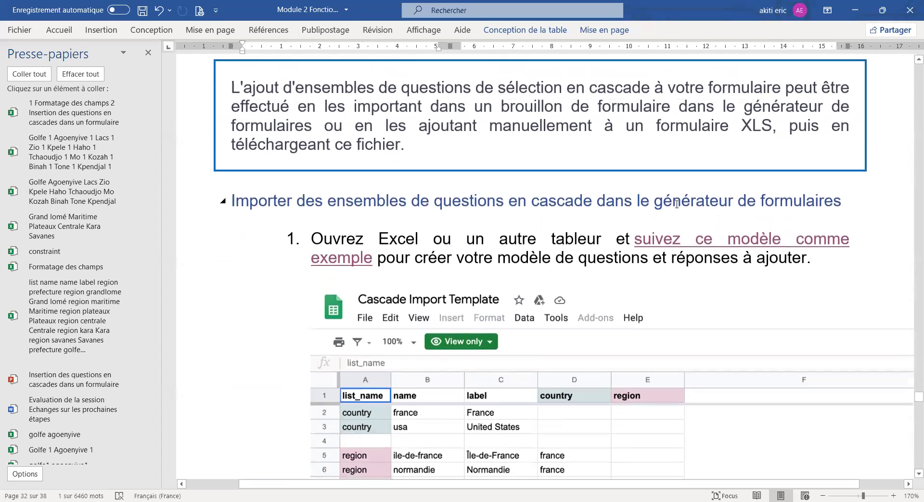
scroll(677, 204, "up", 1)
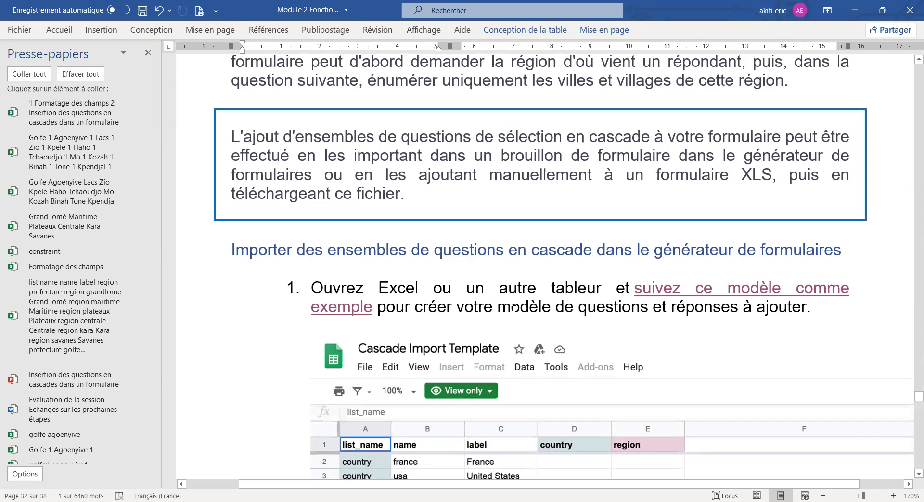
Examine the Cascade Import Template, the form generator import instructions and the XLSForm survey and choices tables
scroll(478, 313, "down", 10)
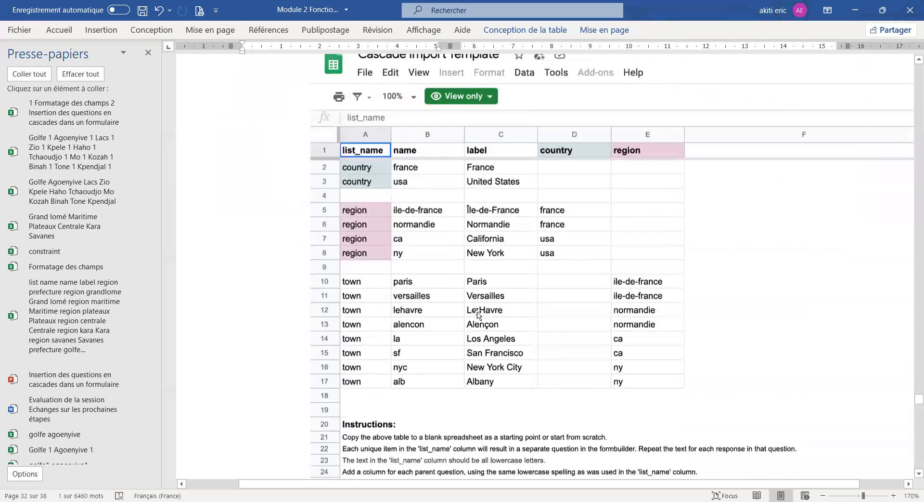
scroll(478, 313, "down", 8)
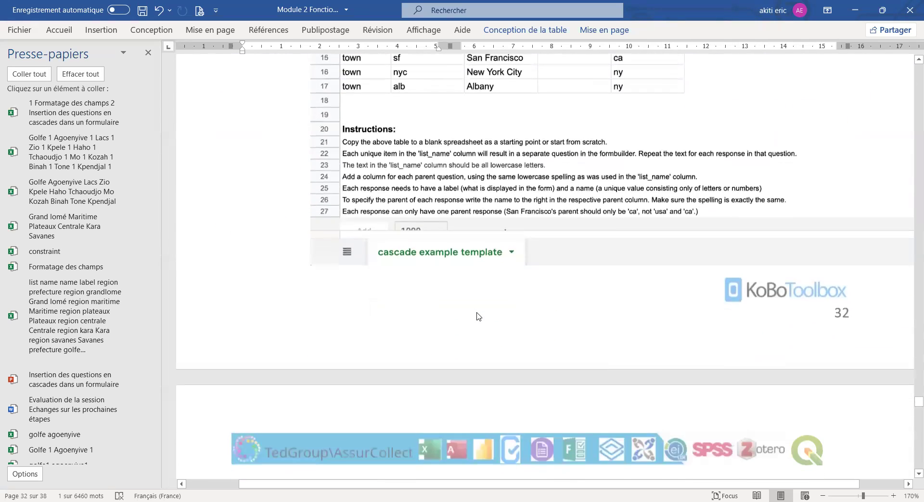
scroll(478, 313, "down", 3)
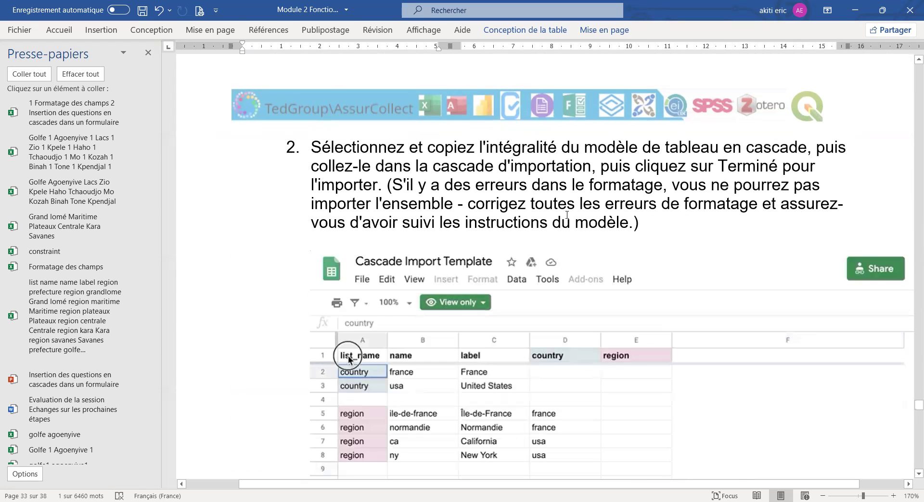
scroll(562, 229, "down", 3)
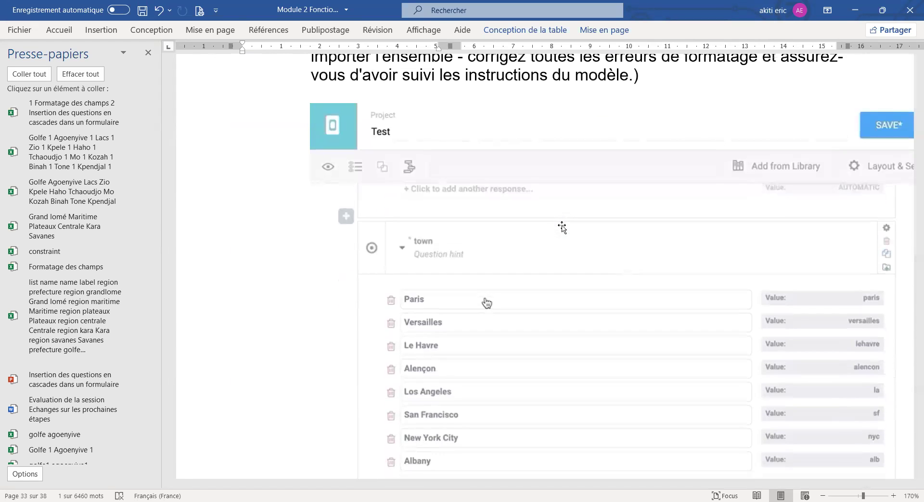
scroll(562, 227, "down", 6)
scroll(562, 228, "down", 1)
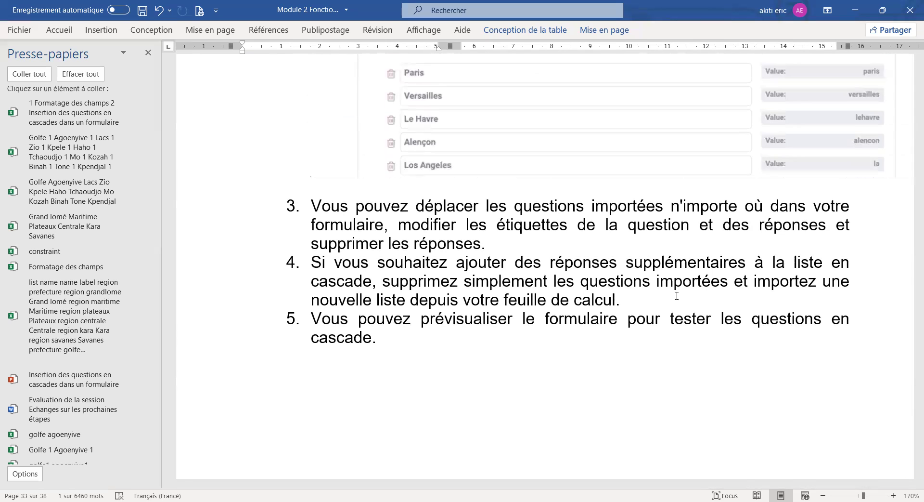
scroll(668, 292, "down", 5)
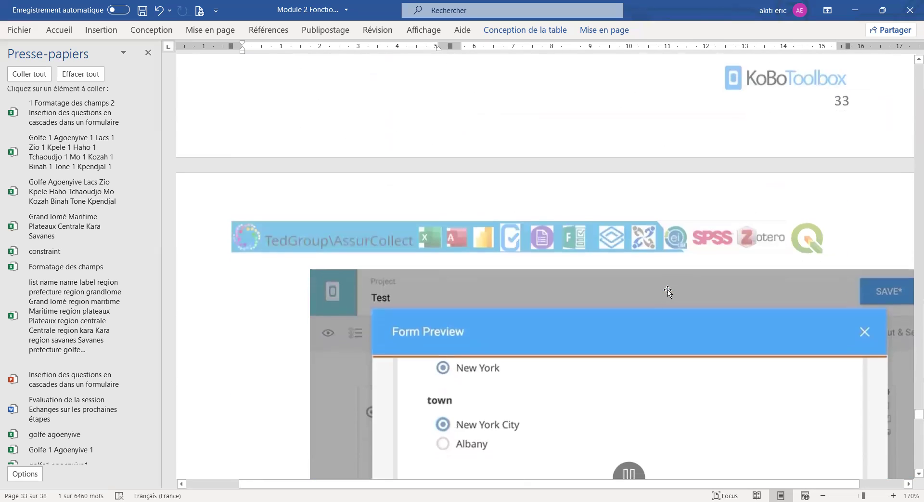
scroll(668, 292, "down", 8)
scroll(668, 292, "up", 3)
scroll(668, 292, "down", 7)
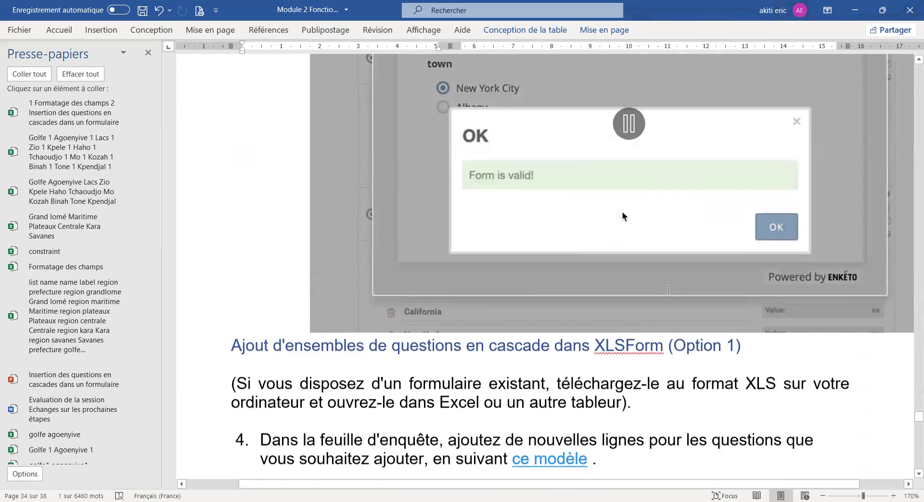
scroll(668, 289, "down", 10)
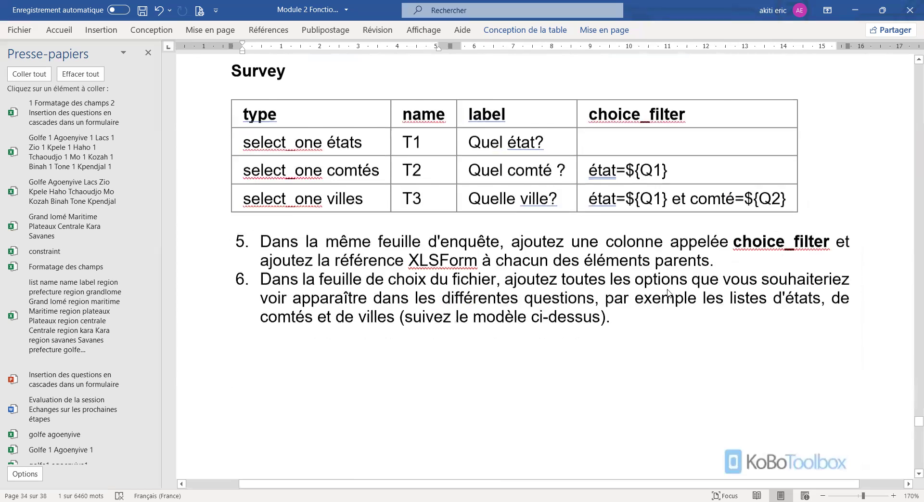
scroll(666, 291, "down", 3)
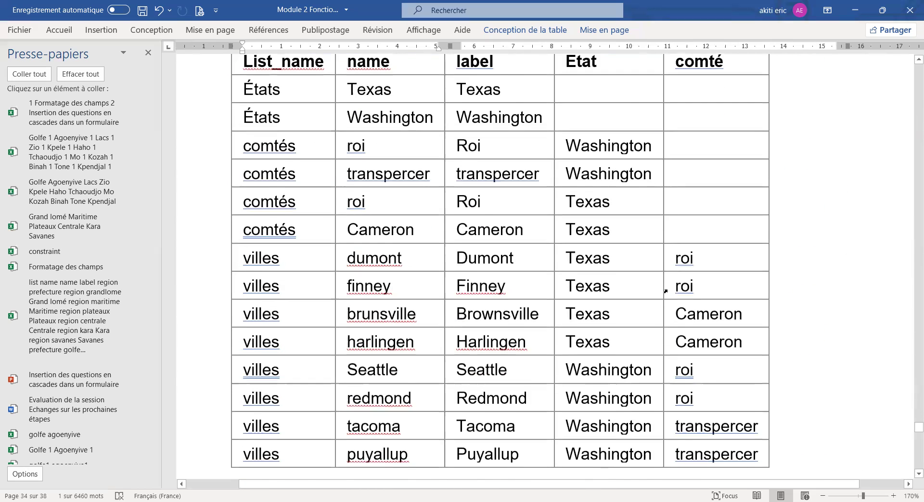
Return to the beginning of Chapter 7 and review the definition of cascading selection questions
scroll(668, 291, "up", 12)
scroll(669, 292, "up", 20)
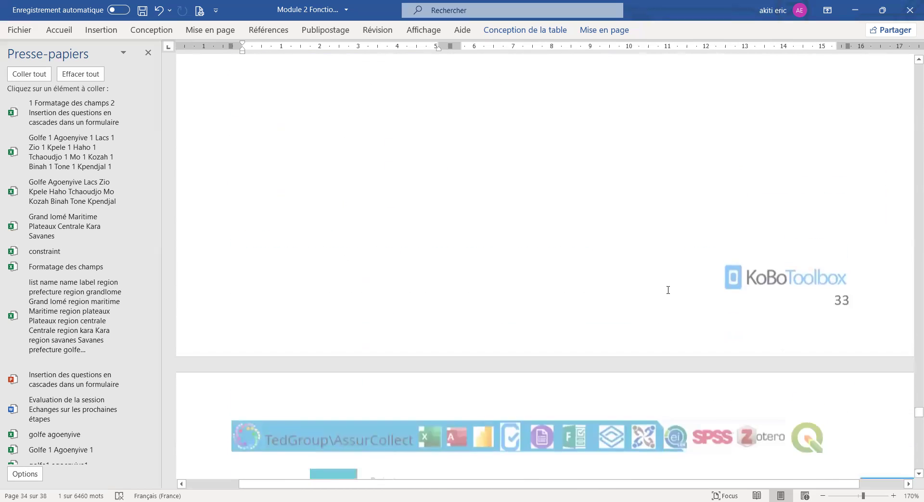
scroll(668, 292, "up", 10)
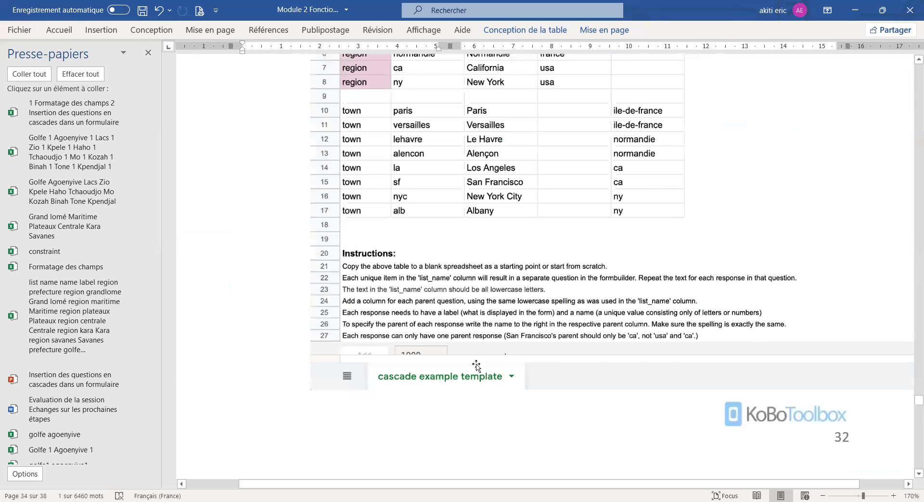
scroll(680, 193, "up", 10)
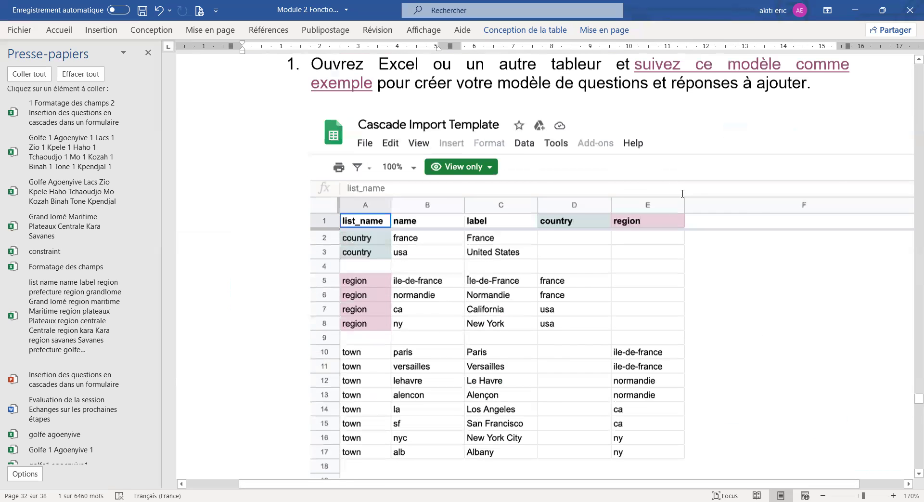
scroll(683, 194, "up", 6)
scroll(681, 193, "down", 4)
scroll(682, 193, "down", 1)
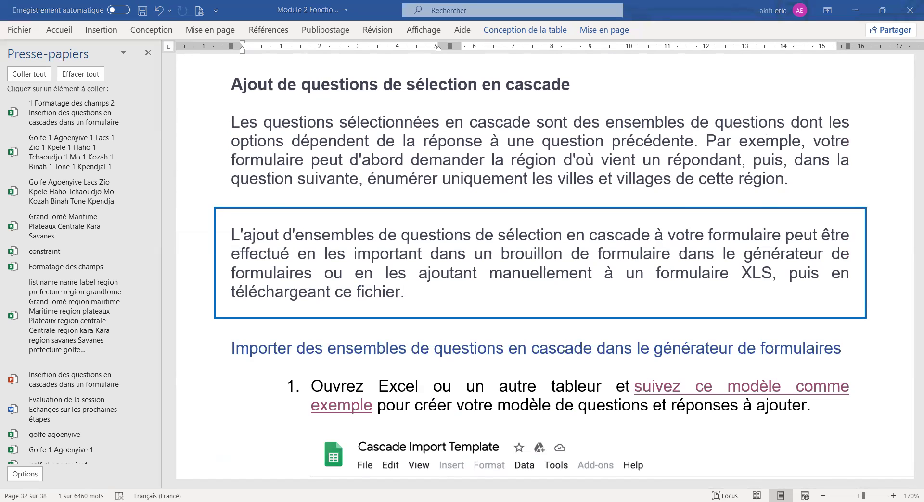
Switch to the Excel workbook's cascades sheet and examine the example regions and the prefectures belonging to Grand lomé
key("alt+Tab")
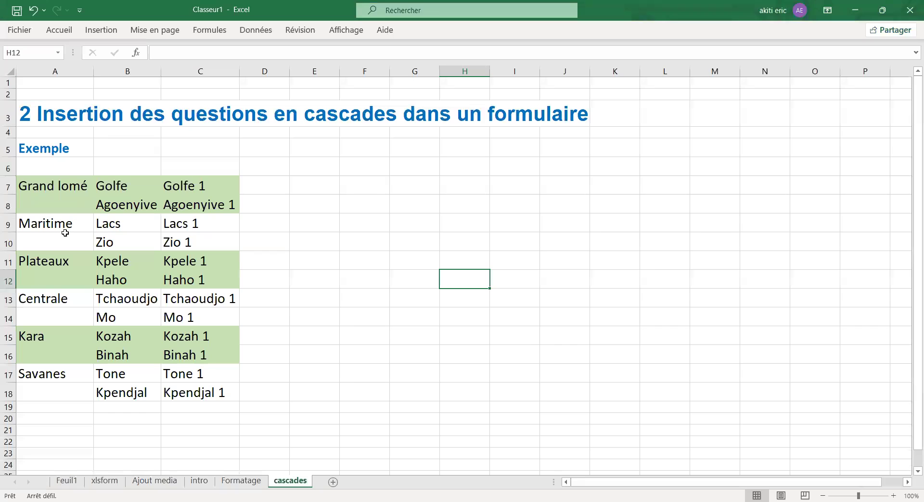
left_click_drag(43, 374, 44, 190)
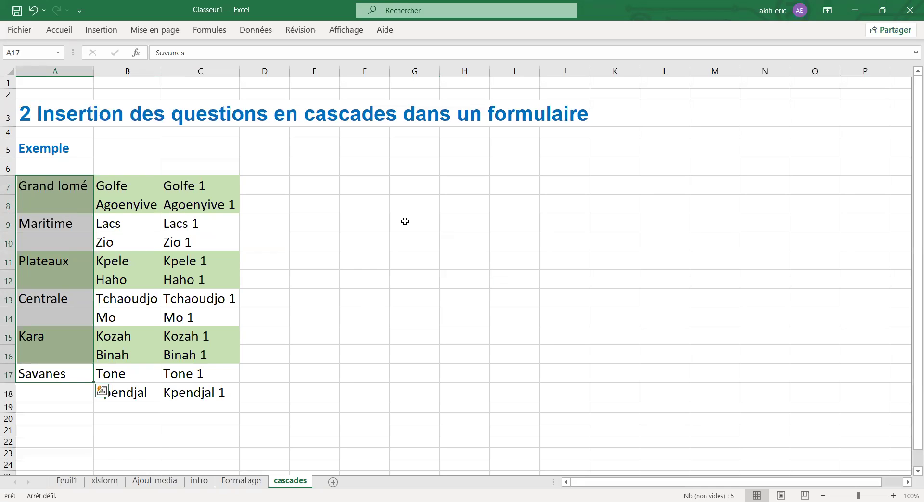
left_click(65, 188)
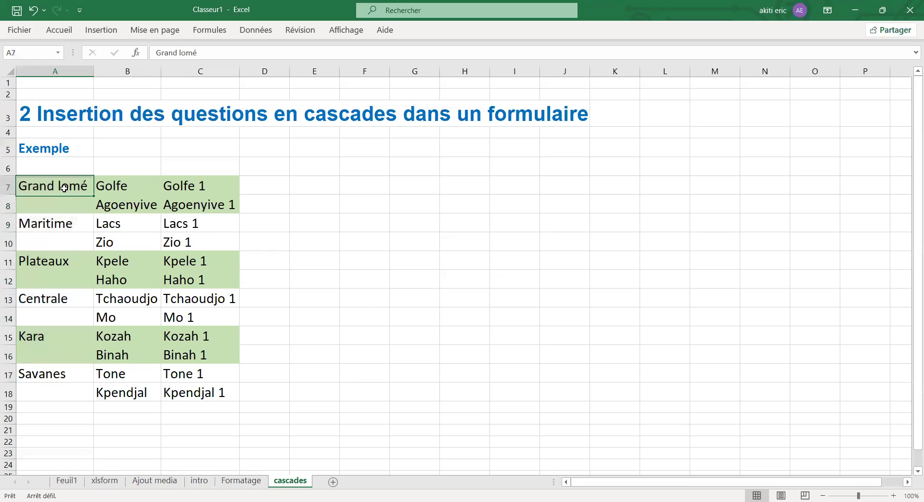
left_click_drag(105, 182, 110, 203)
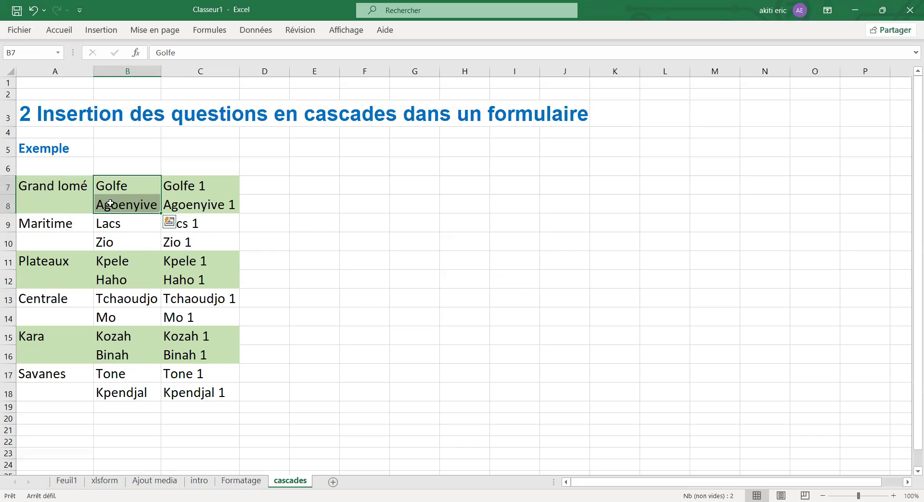
Enter the column headers Region, Prefecture and Commune in A6:C6 above the example table
left_click(57, 163)
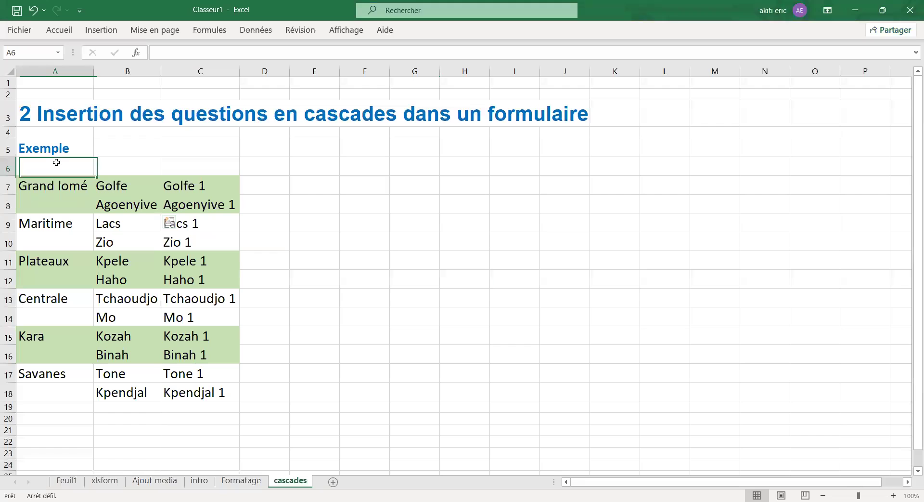
type("Region")
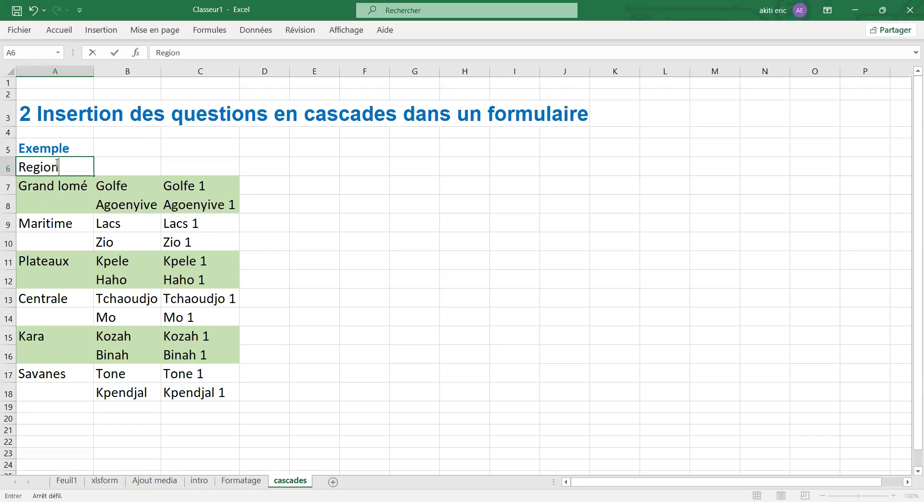
key("Tab")
type("Pre")
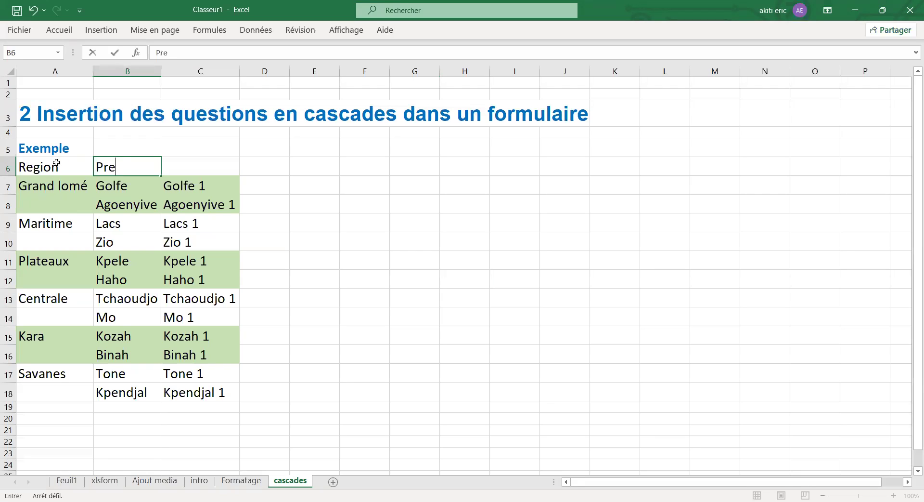
type("fecture")
key("Tab")
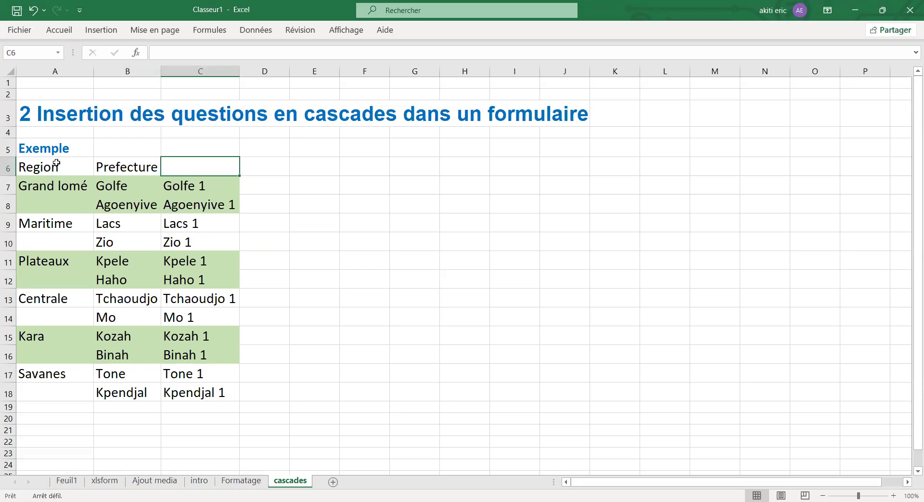
type("Commune")
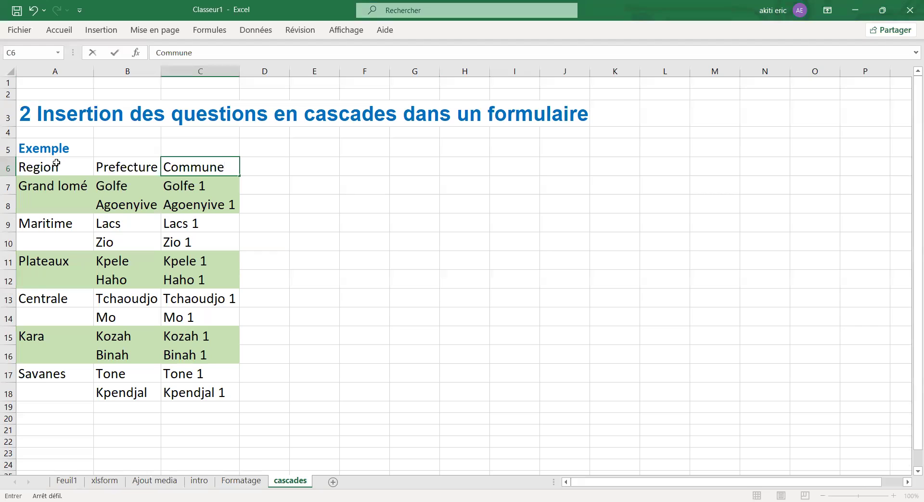
Correct the spelling of the header in A6 to Région
double_click(36, 168)
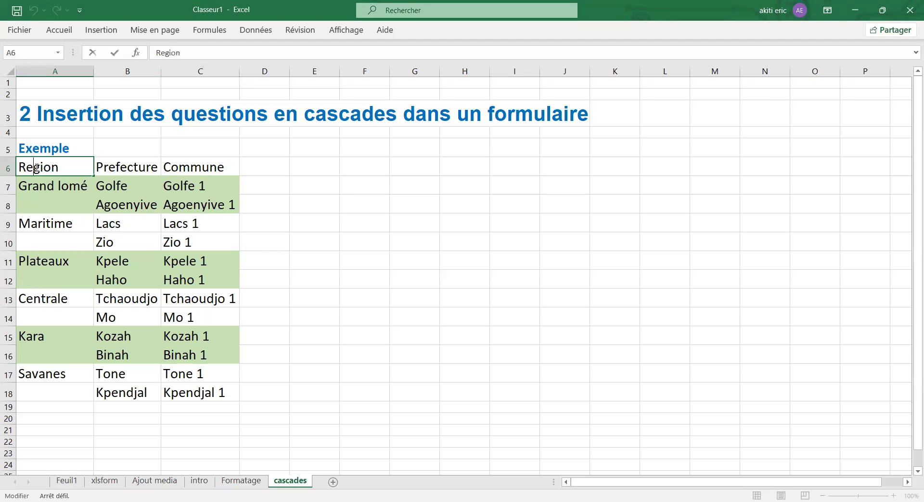
key("BackSpace")
type("é")
left_click(737, 284)
Make the three column headers in A6:C6 bold
left_click_drag(50, 168, 187, 169)
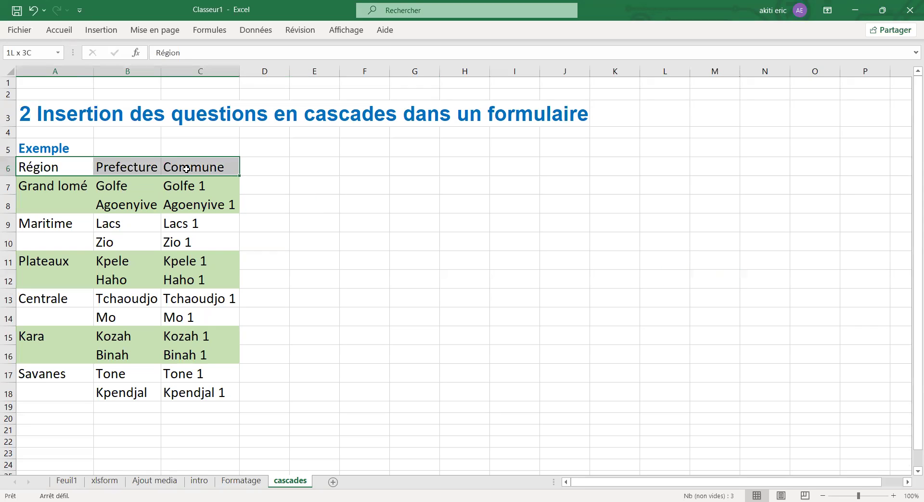
left_click(60, 32)
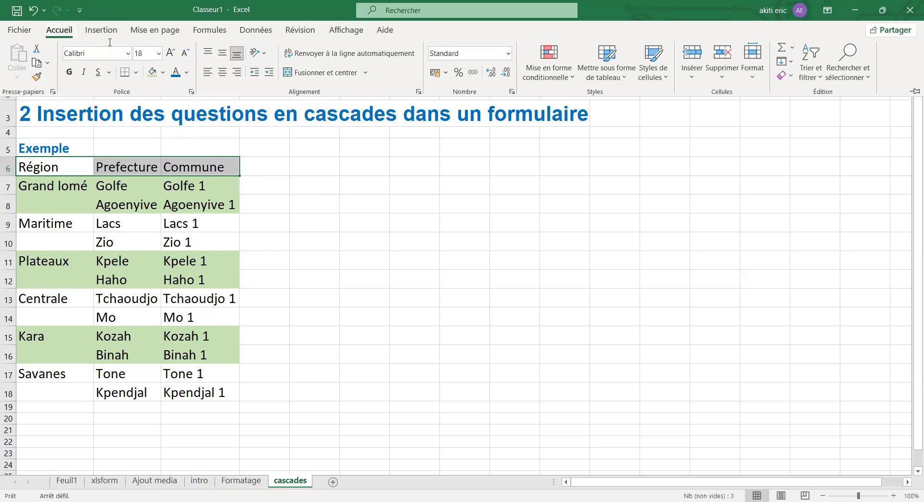
left_click(69, 72)
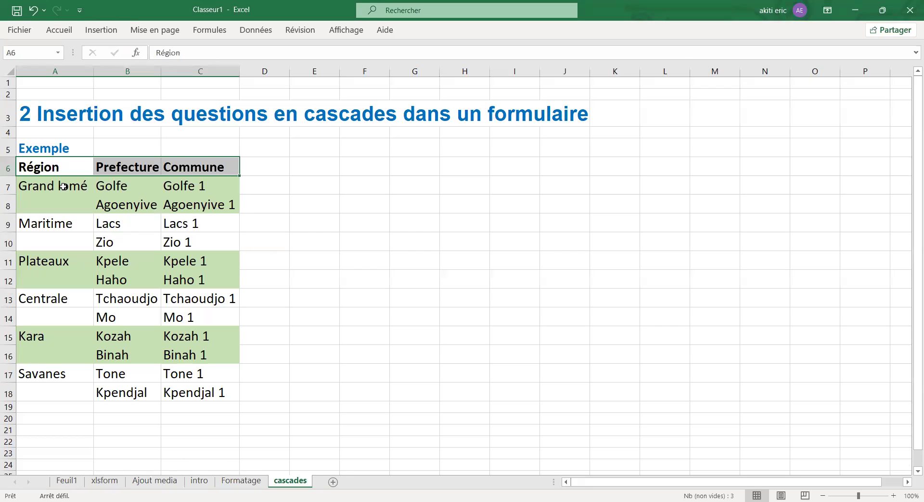
Examine the prefectures of the Maritime and Plateaux regions and the communes matching Golfe and Agoenyive in the example table
left_click(63, 187)
left_click_drag(126, 191, 100, 238)
left_click(56, 226)
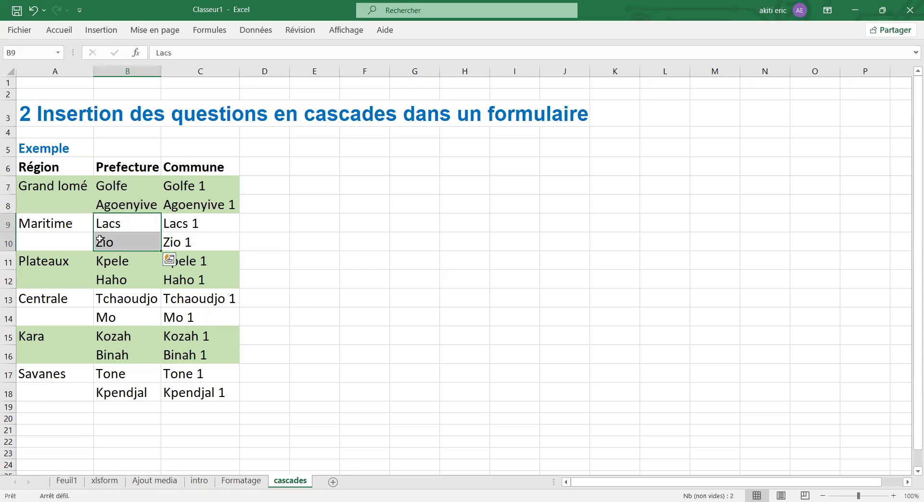
left_click(61, 262)
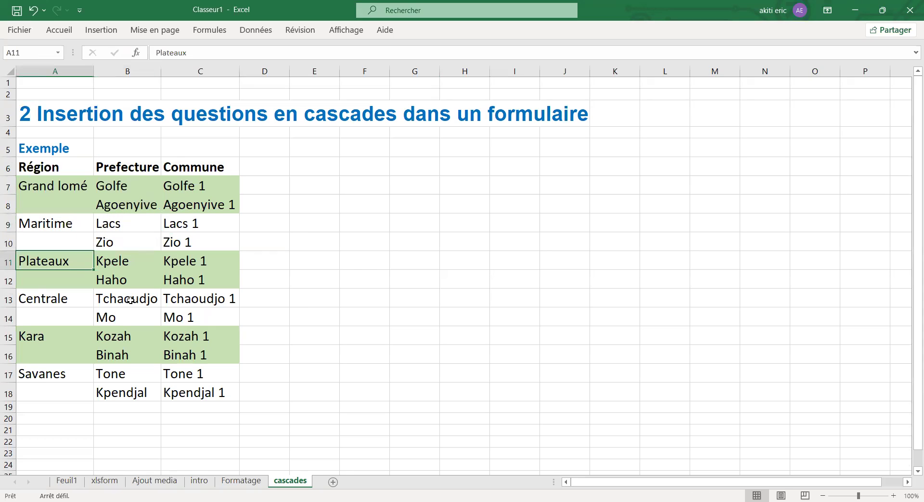
left_click(115, 185)
left_click(196, 188)
left_click(118, 206)
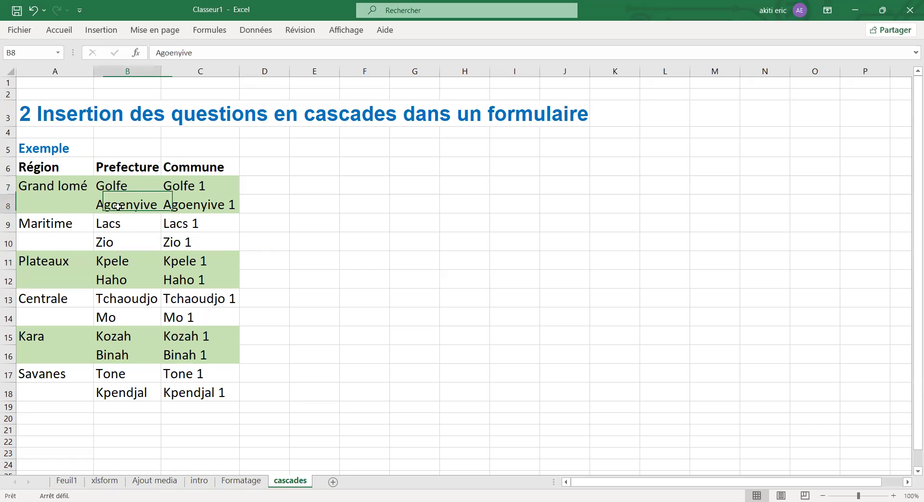
left_click(187, 212)
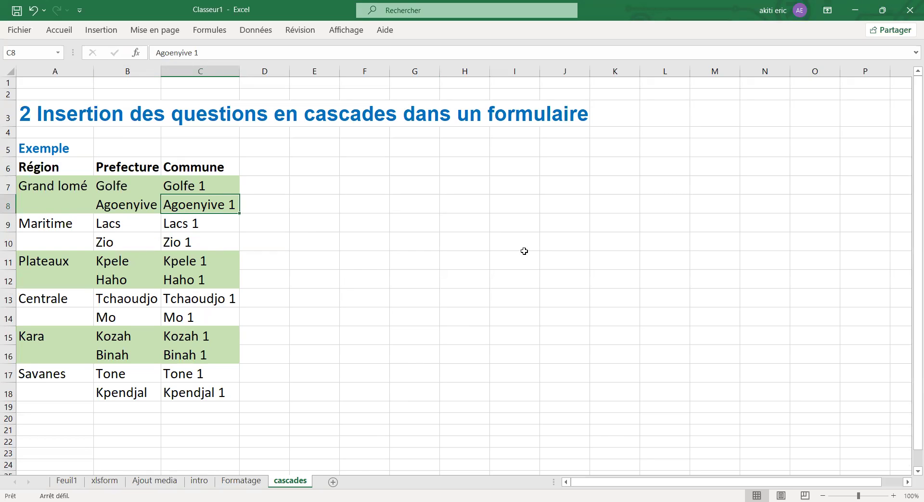
Switch to the Cascades workbook and make the header row 1 bold
key("alt+Tab")
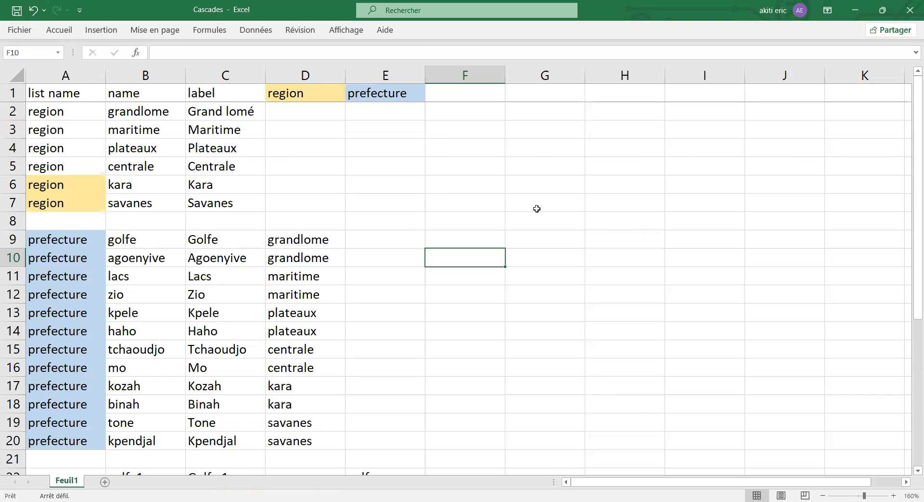
left_click(19, 97)
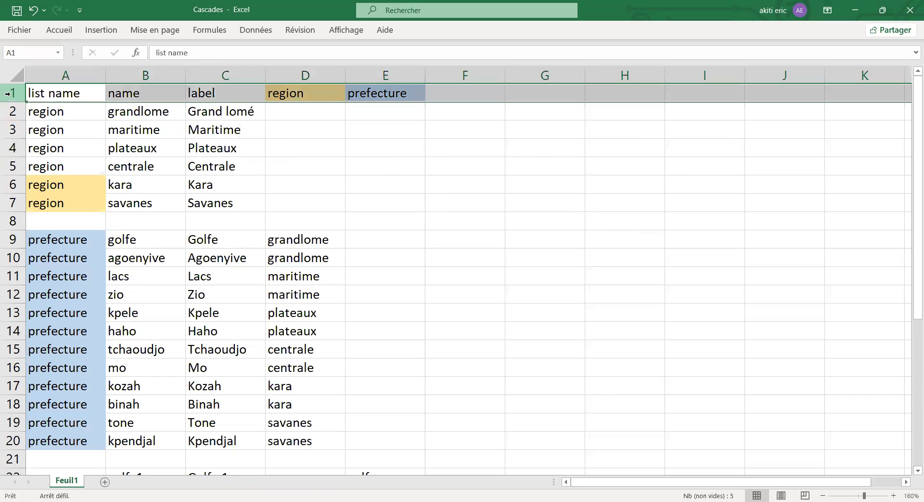
left_click(67, 34)
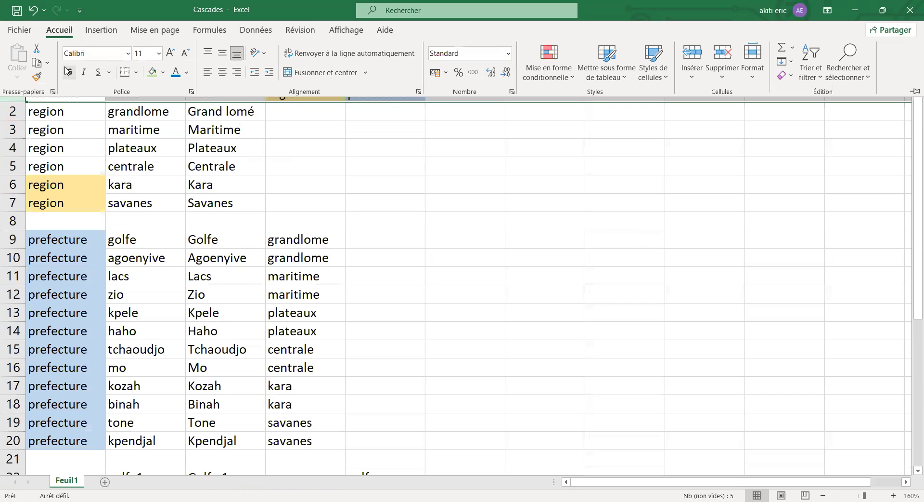
left_click(431, 172)
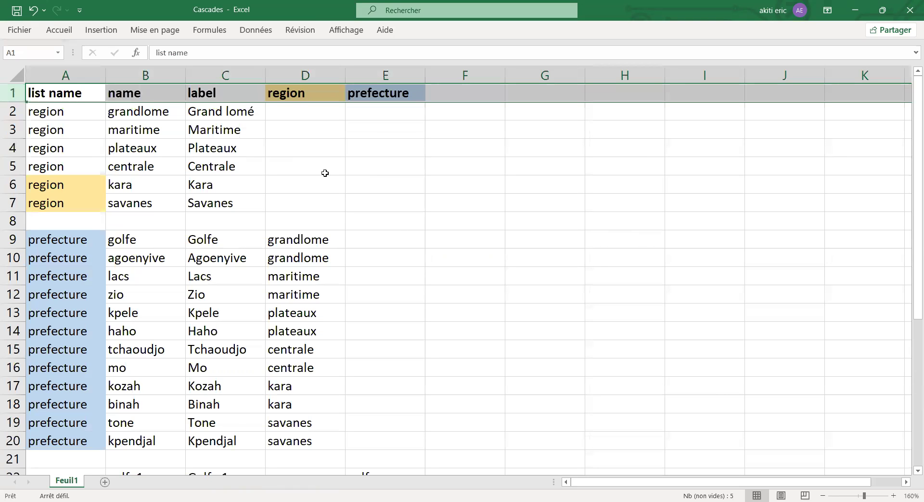
left_click(492, 165)
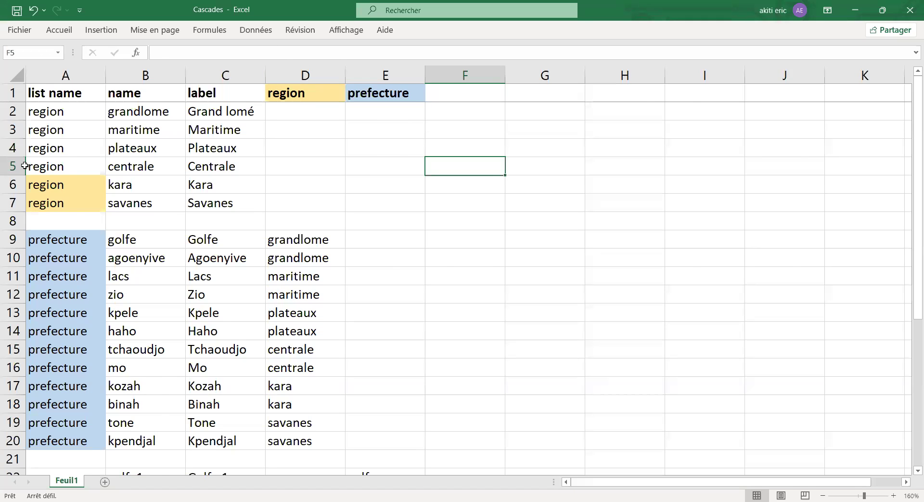
Compare the example table in the Classeur1 workbook with the choice lists in the Cascades workbook
key("alt+Tab")
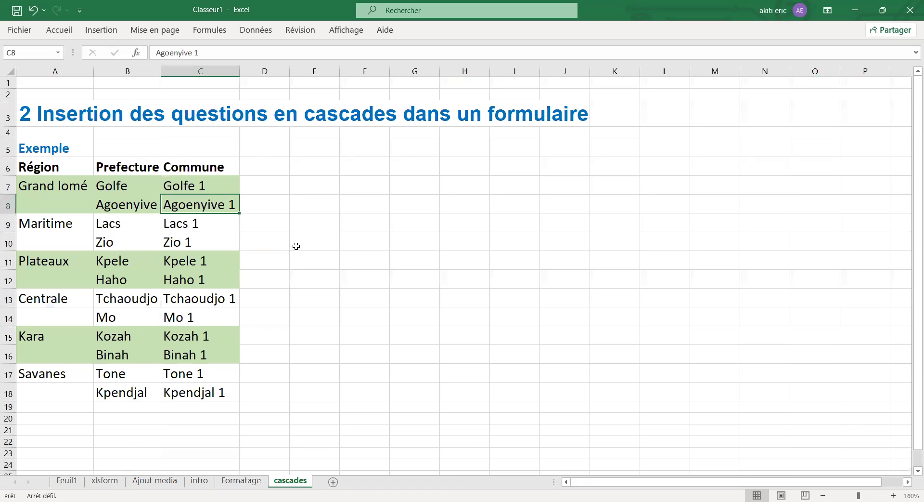
key("alt+Tab")
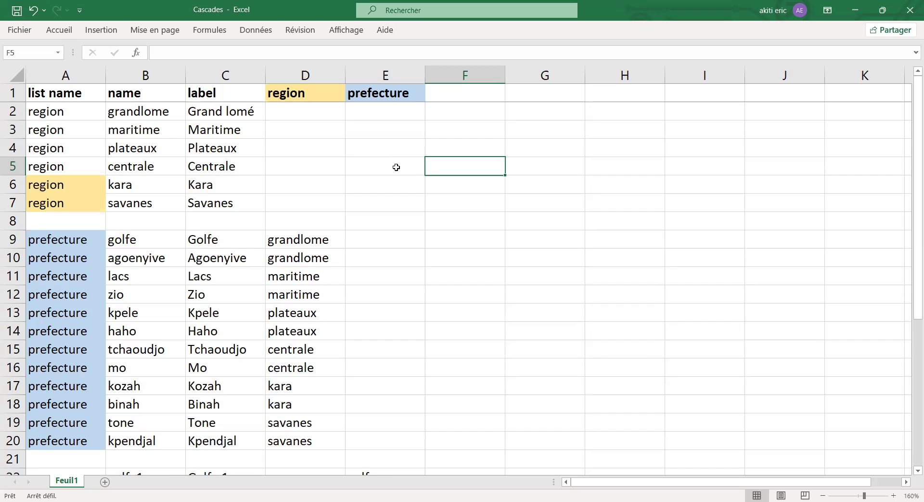
scroll(396, 167, "down", 7)
scroll(396, 167, "up", 7)
Fill the region list name cells A2:A7 with the same light gold as the region header in D1
left_click_drag(71, 208, 68, 114)
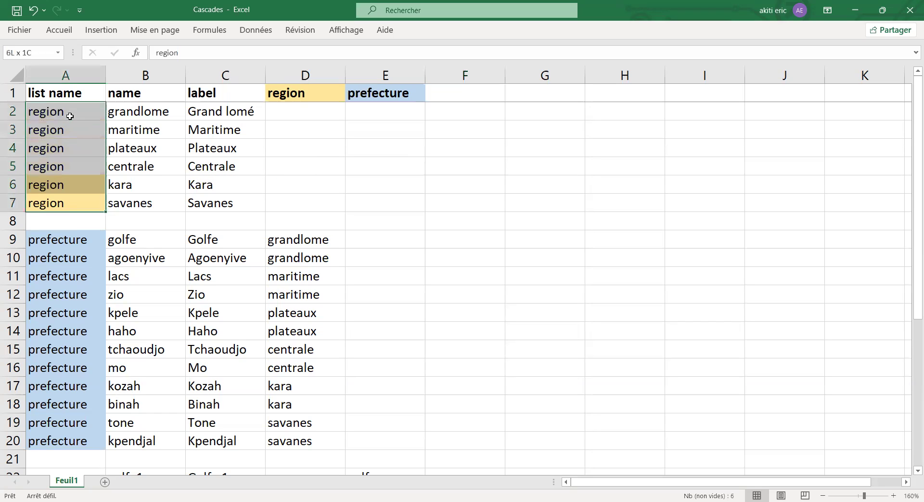
left_click(111, 32)
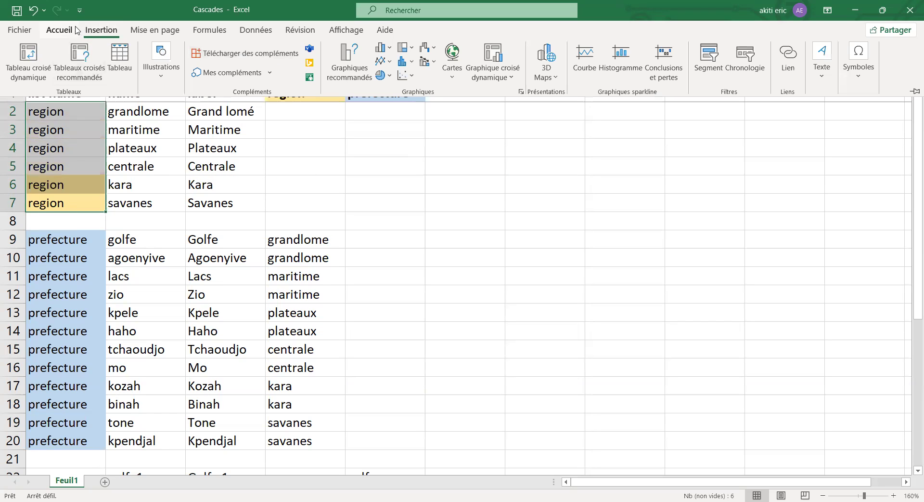
left_click(72, 30)
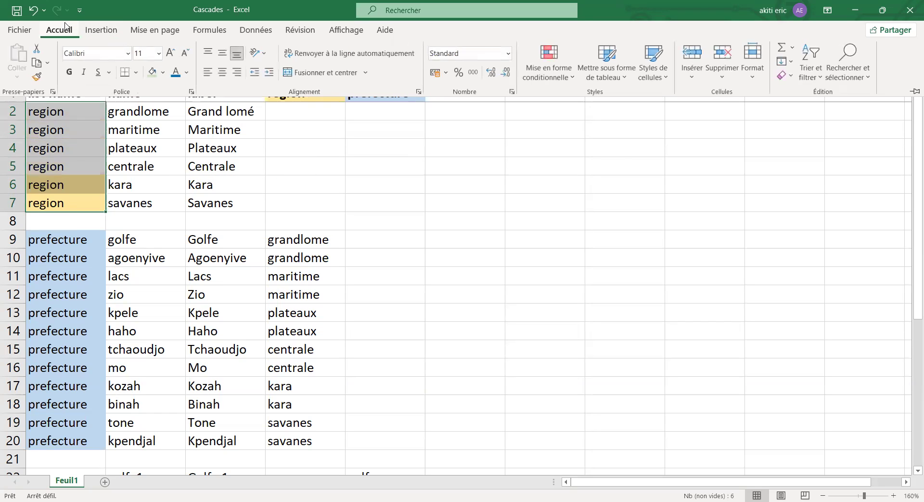
left_click(164, 73)
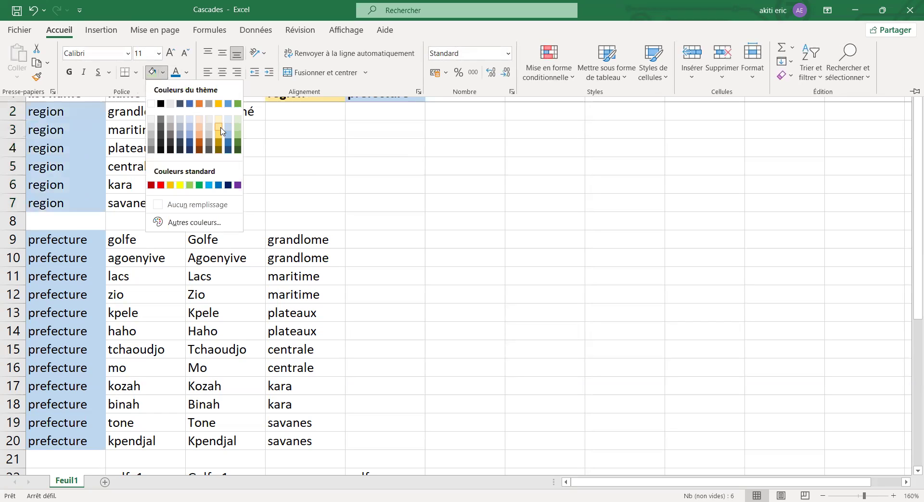
left_click(221, 130)
left_click(380, 188)
Examine the region and prefecture rows by list name, name and label, and the region column that links each prefecture to its region
left_click(309, 93)
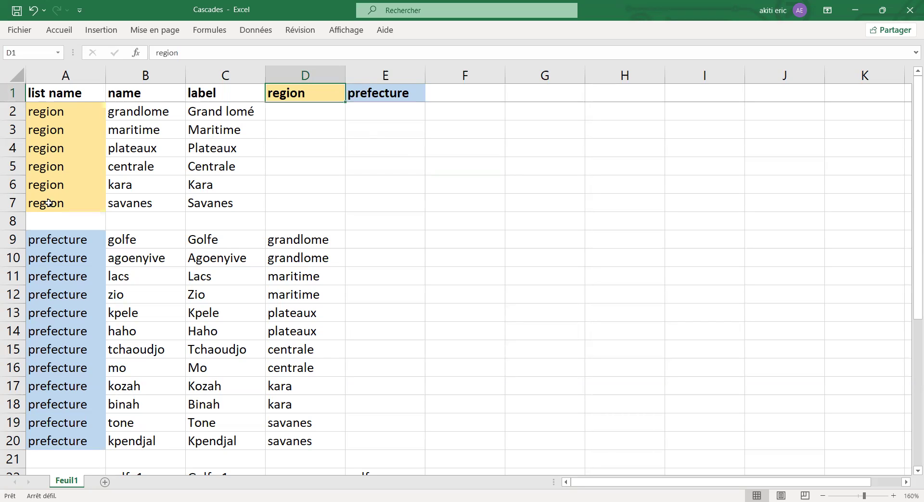
left_click_drag(62, 109, 57, 197)
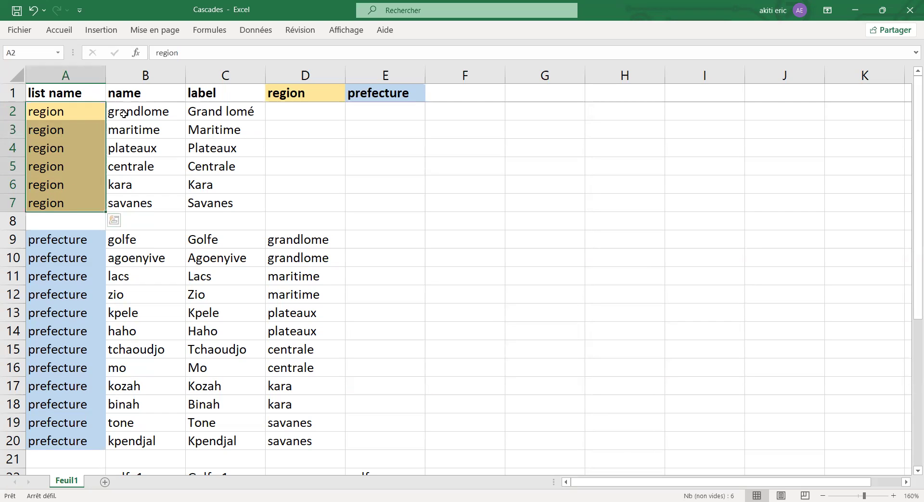
left_click_drag(131, 113, 129, 197)
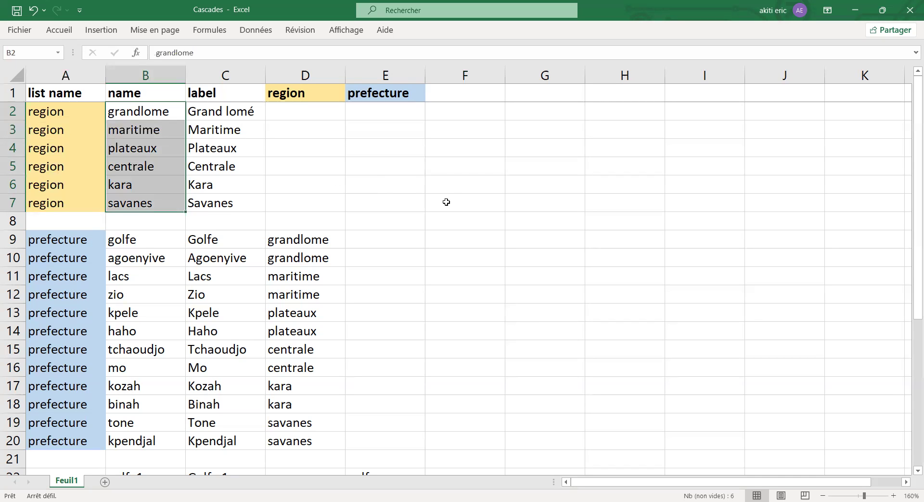
scroll(447, 202, "down", 1)
scroll(446, 202, "up", 1)
left_click_drag(46, 239, 54, 432)
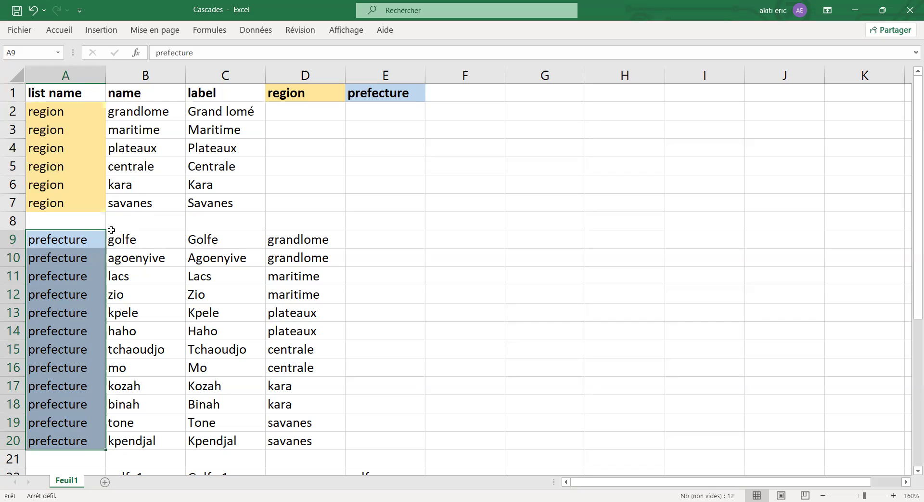
left_click_drag(115, 243, 130, 448)
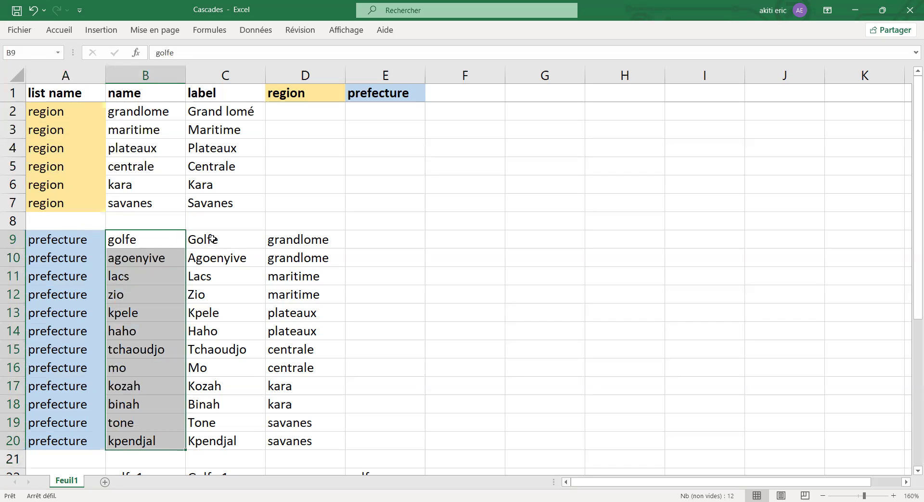
left_click(213, 240)
left_click_drag(213, 239, 198, 441)
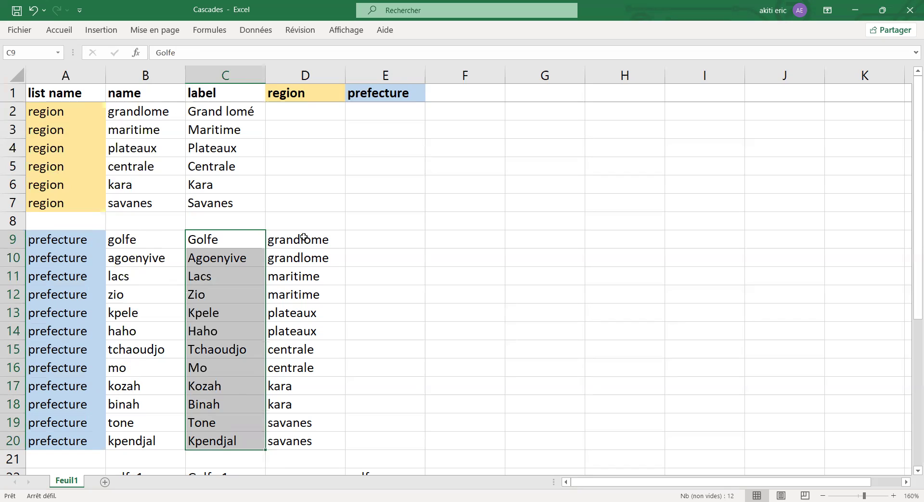
left_click(302, 73)
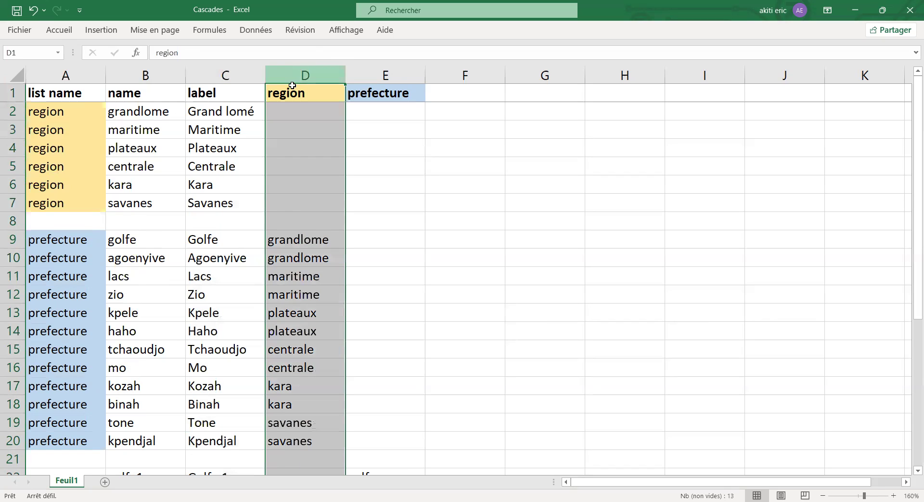
left_click(318, 238)
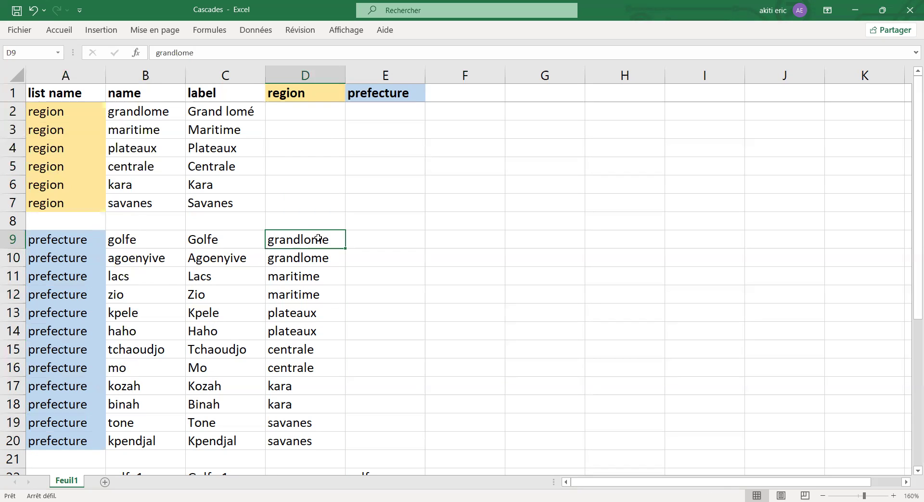
left_click(299, 275)
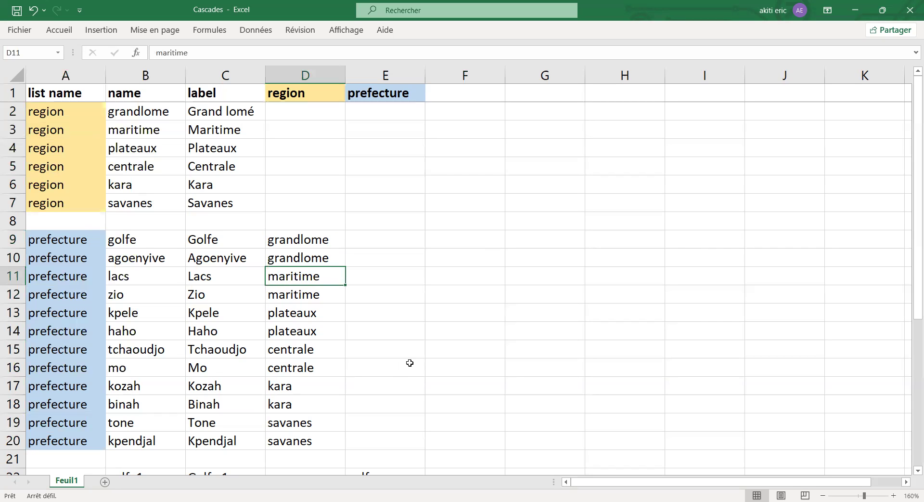
Examine the list name, name, label and region cells of the commune rows 22 to 33
scroll(410, 362, "down", 1)
scroll(411, 362, "up", 1)
scroll(411, 362, "down", 1)
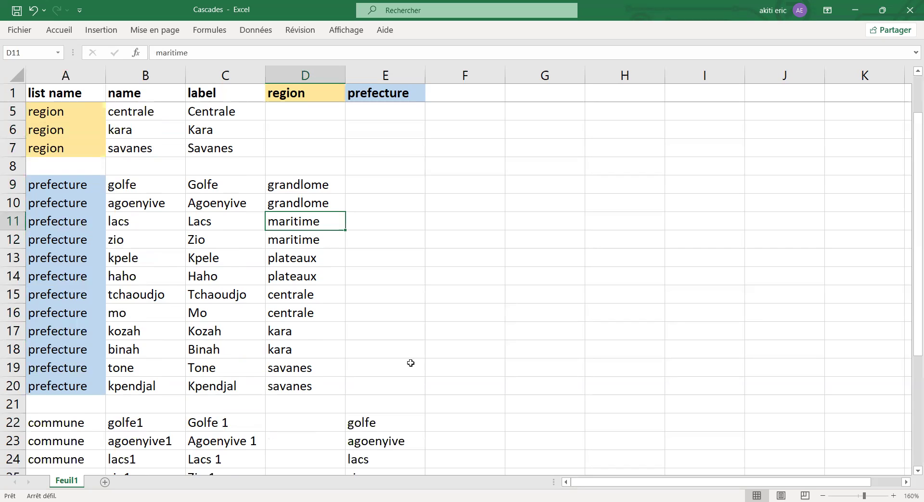
scroll(411, 363, "down", 2)
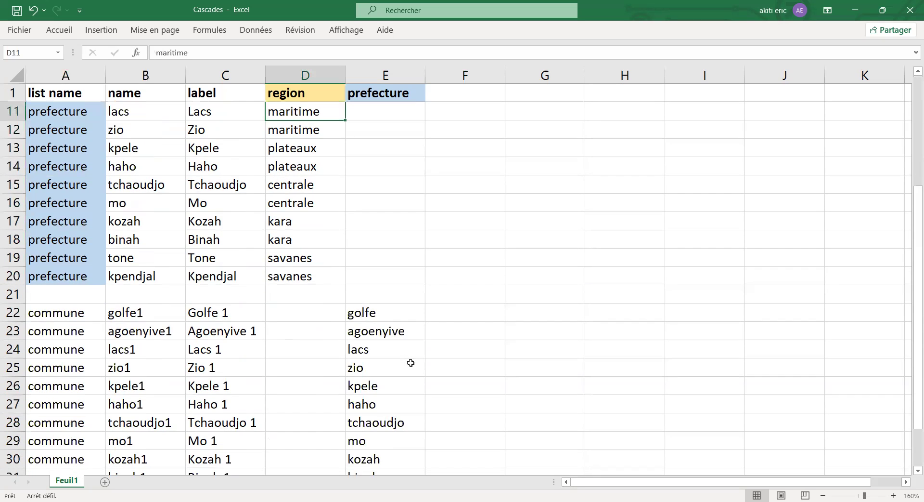
scroll(411, 363, "down", 1)
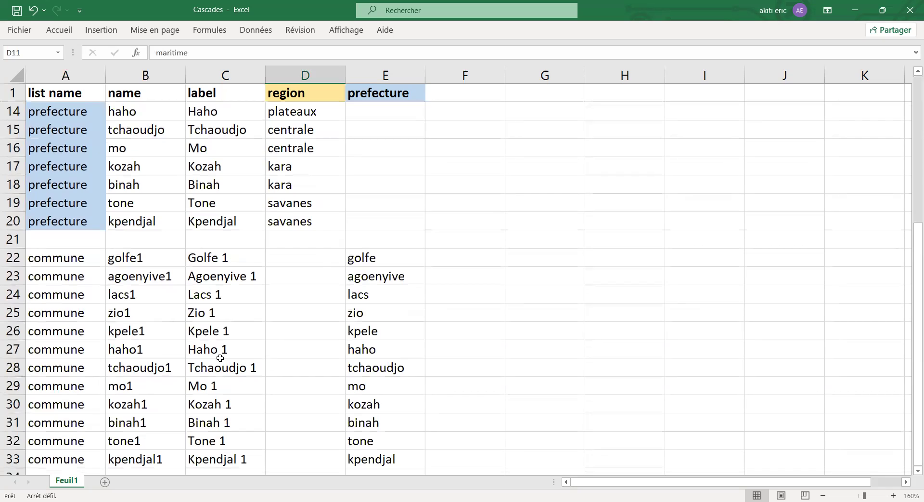
left_click_drag(47, 259, 37, 458)
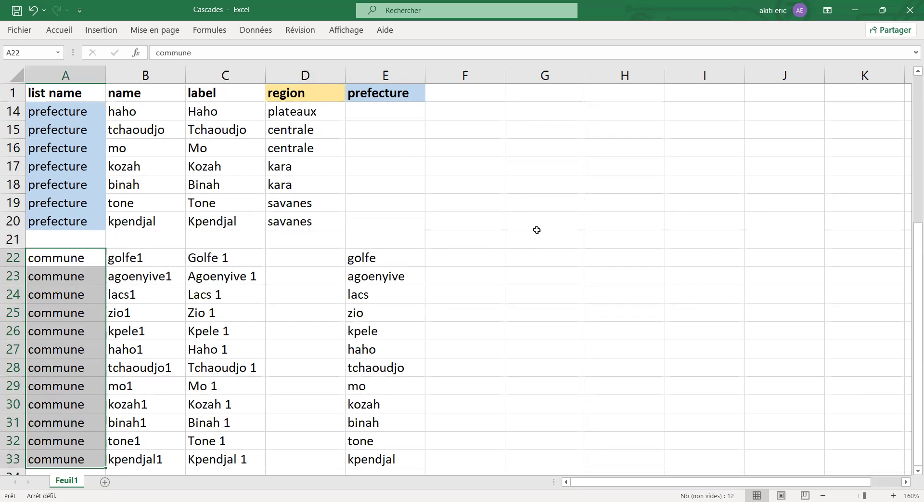
left_click_drag(142, 261, 137, 458)
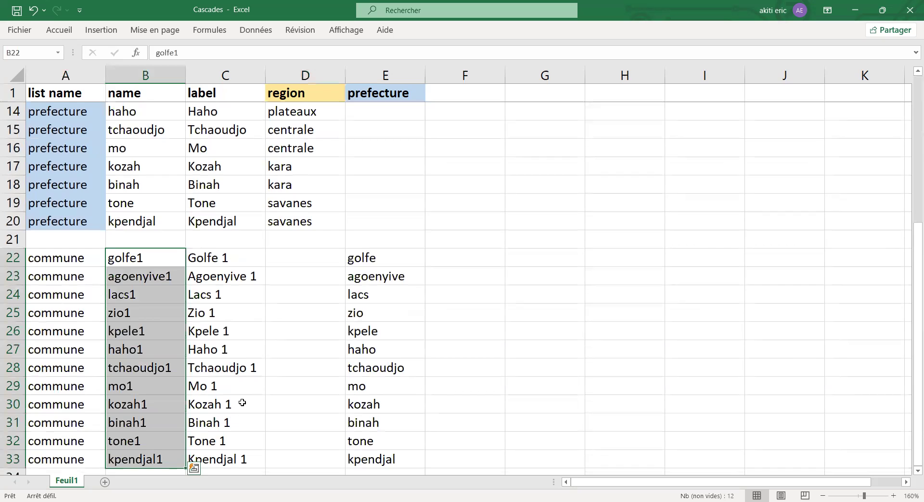
left_click_drag(223, 260, 225, 460)
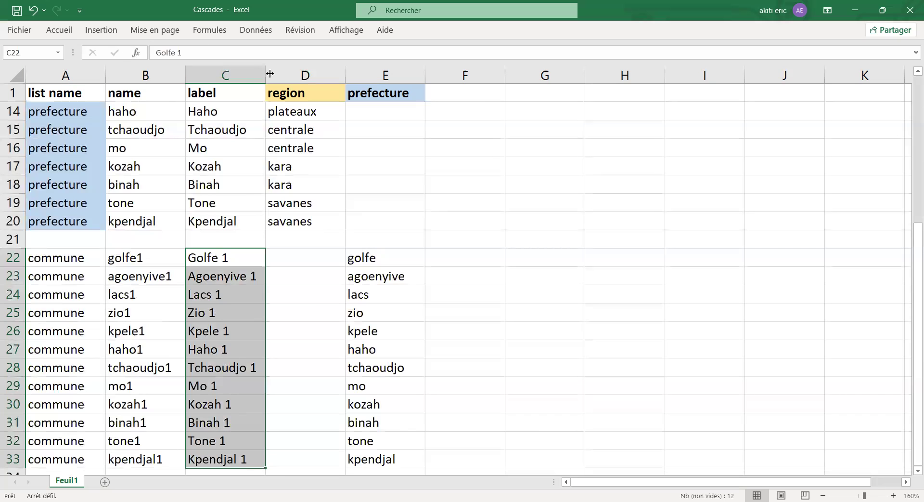
left_click_drag(300, 263, 293, 455)
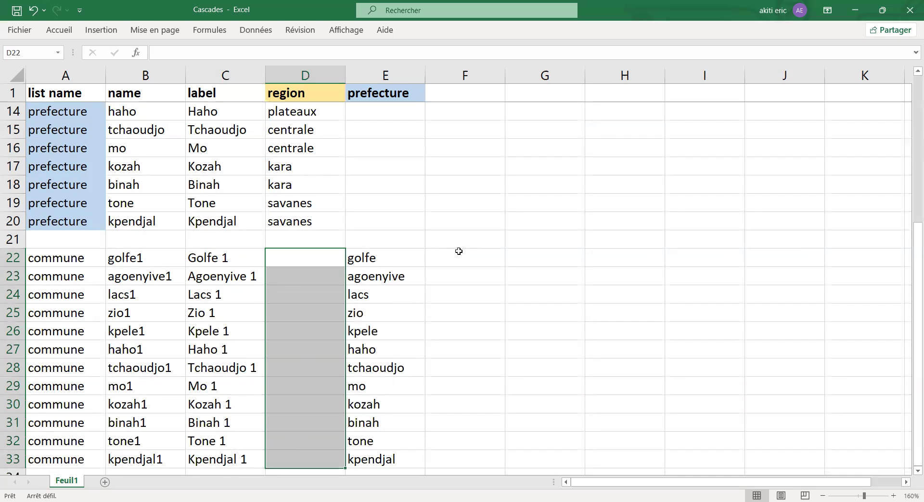
Check the prefecture column entry for commune Golfe 1 against the matching name in the prefecture rows
left_click(384, 75)
scroll(437, 287, "down", 1)
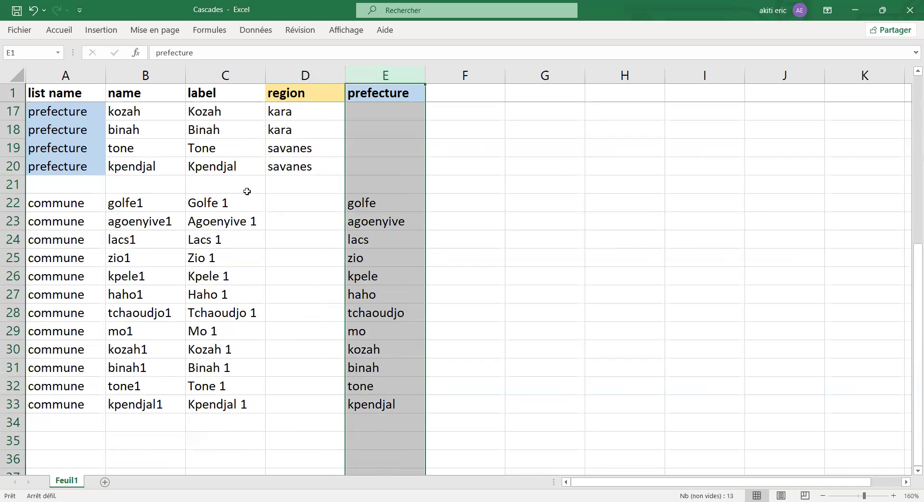
left_click(203, 205)
left_click(371, 204)
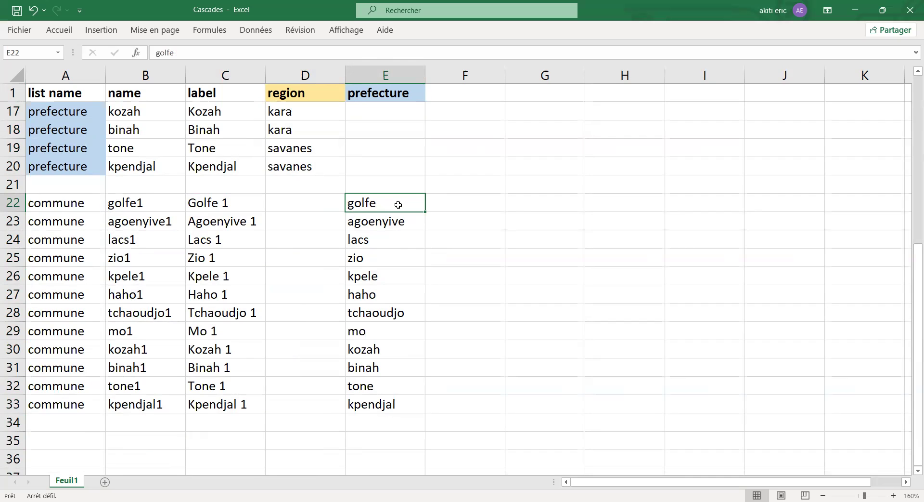
scroll(129, 163, "up", 3)
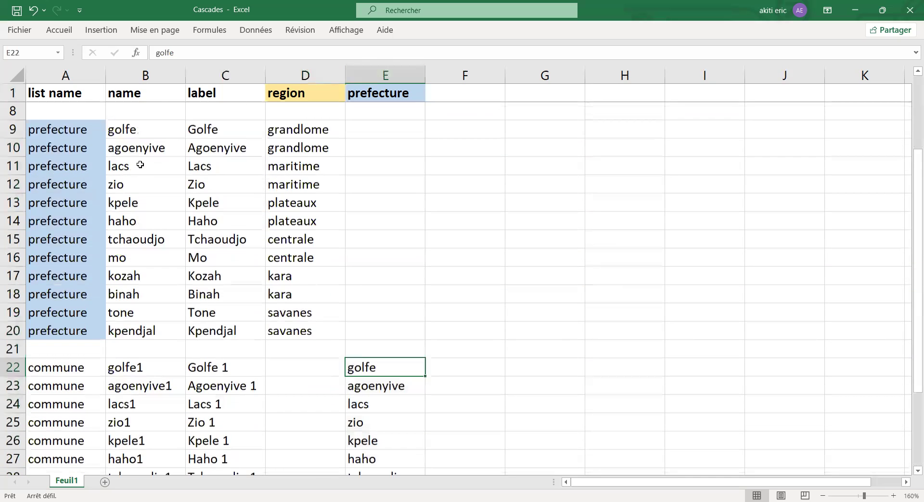
left_click(125, 129)
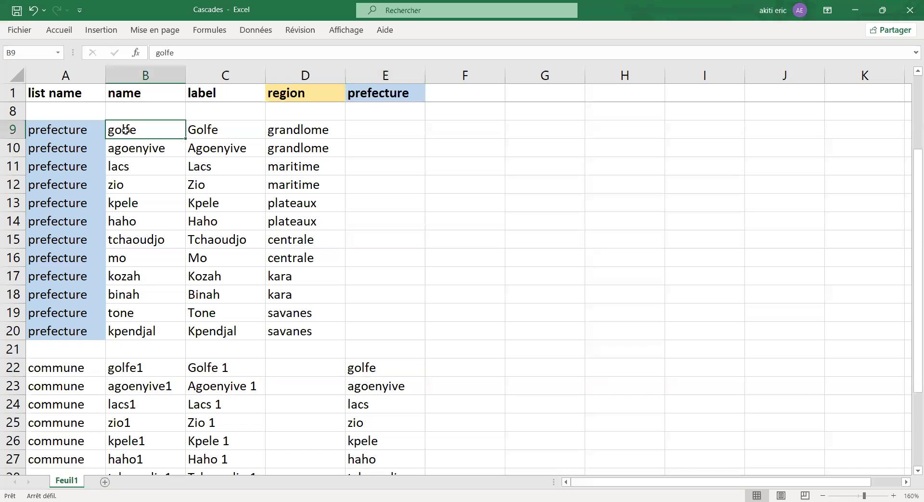
Check the prefecture column entries of the communes from Agoenyive 1 down to Kpendjal 1
left_click(367, 390)
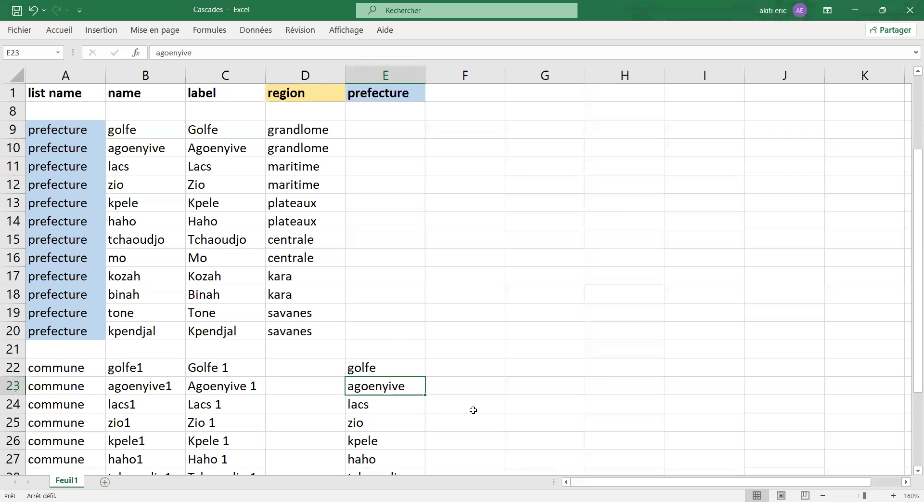
scroll(473, 409, "down", 1)
scroll(369, 367, "down", 1)
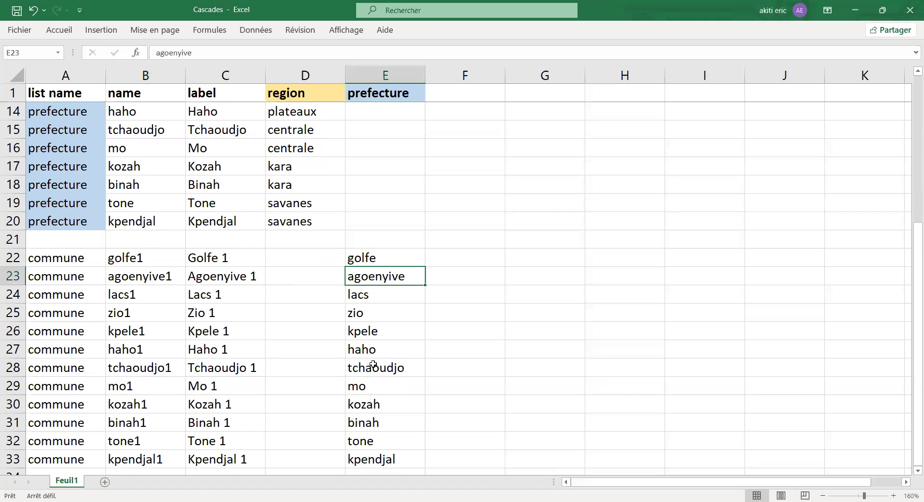
scroll(368, 402, "down", 2)
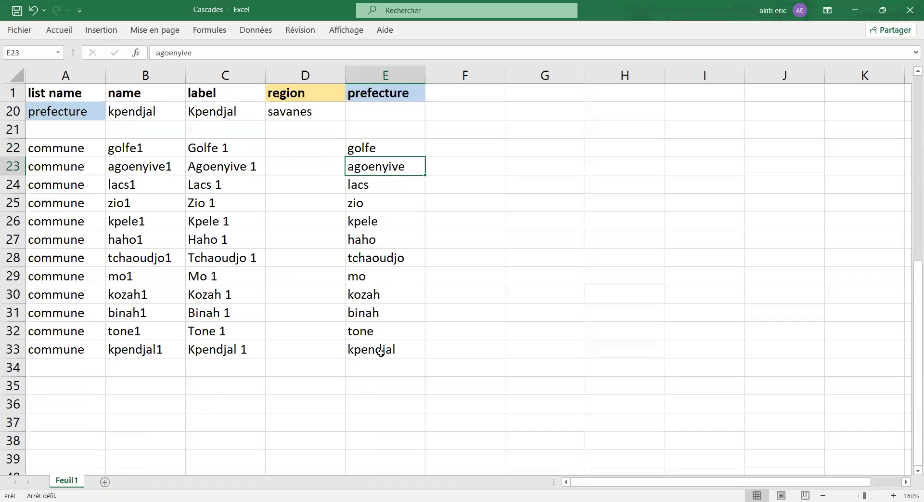
scroll(381, 352, "up", 1)
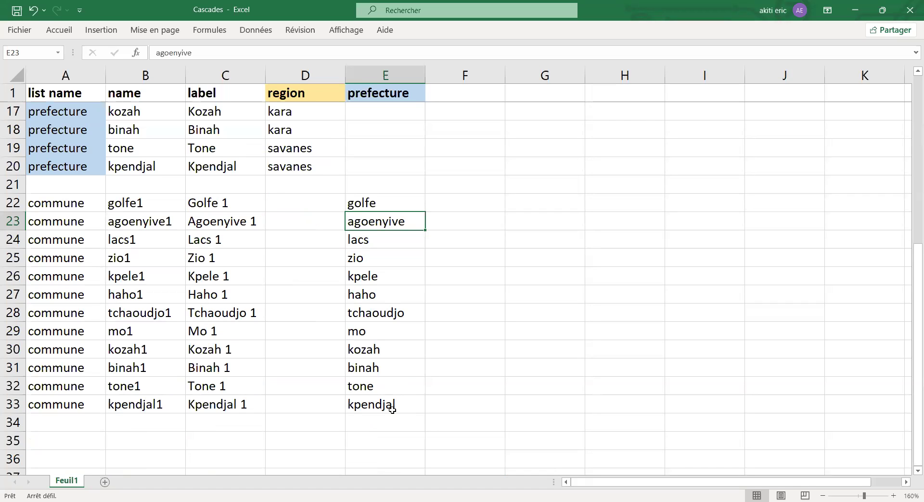
scroll(392, 409, "up", 5)
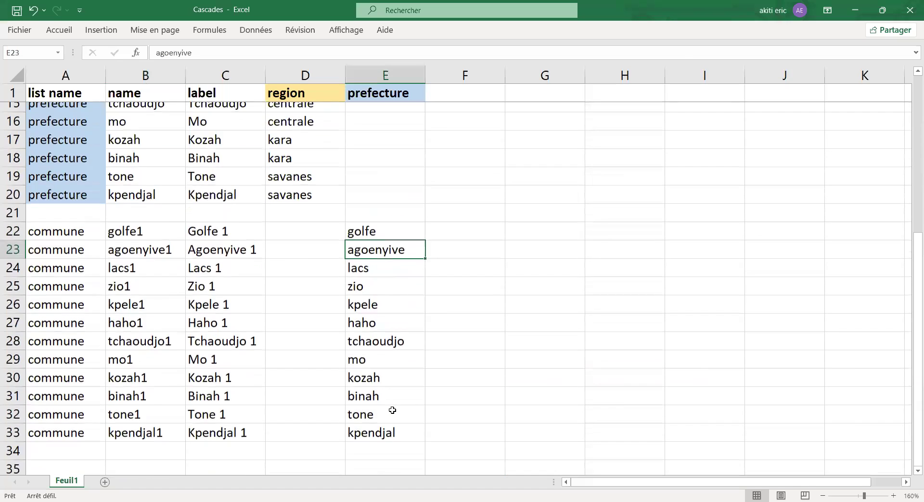
Save the Cascades workbook and switch to the casc project page of KoboToolbox in the browser
left_click(16, 11)
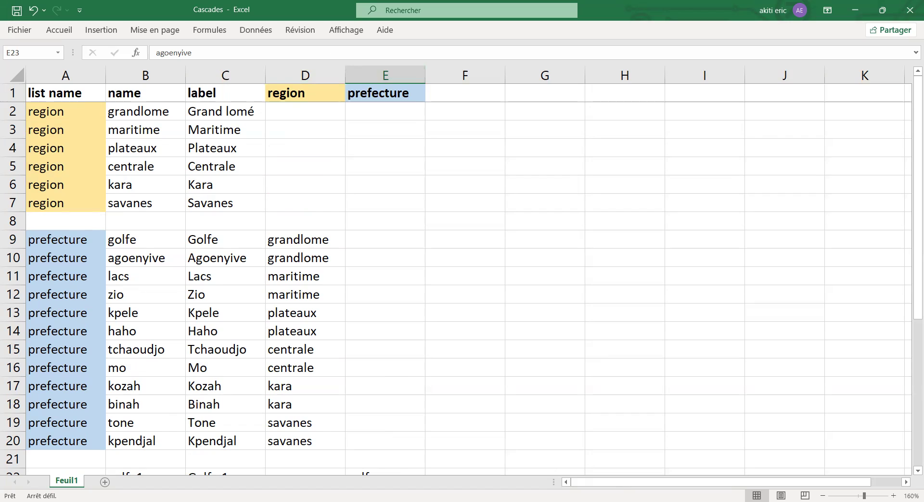
key("alt+Tab")
left_click(131, 15)
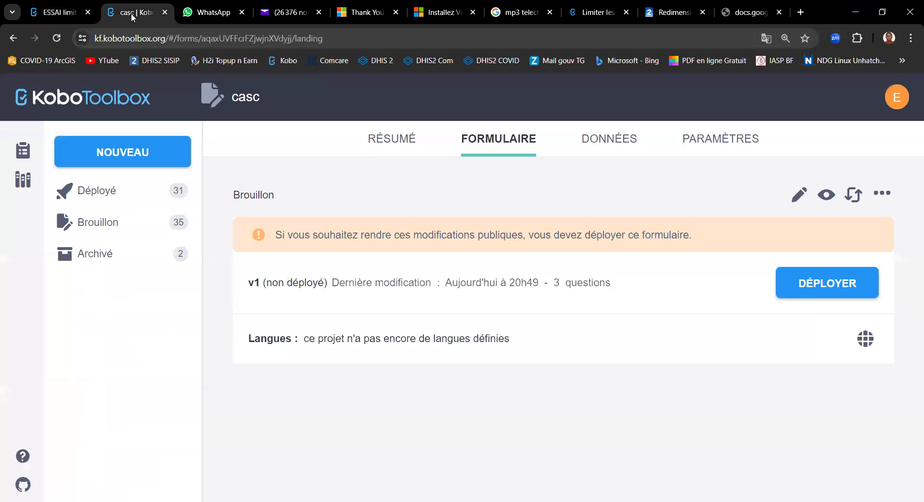
Start a new project built from scratch and name it "Cascades essai kobo"
left_click(98, 153)
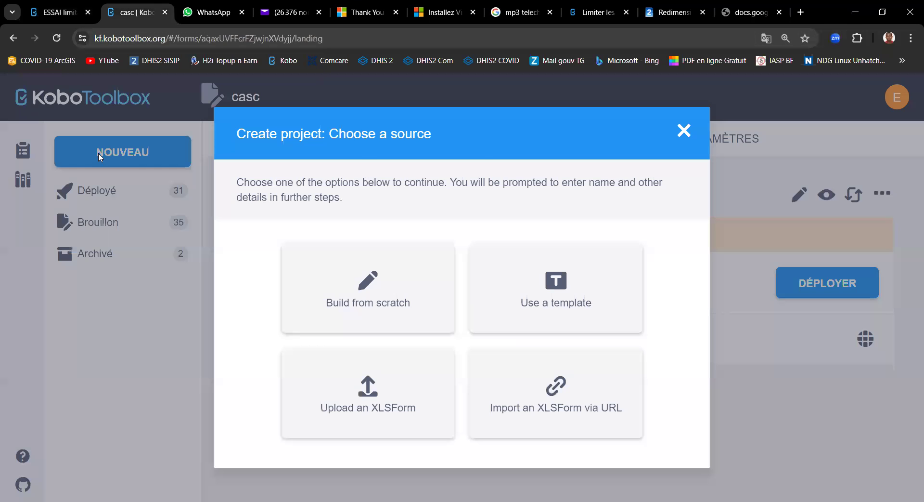
left_click(684, 131)
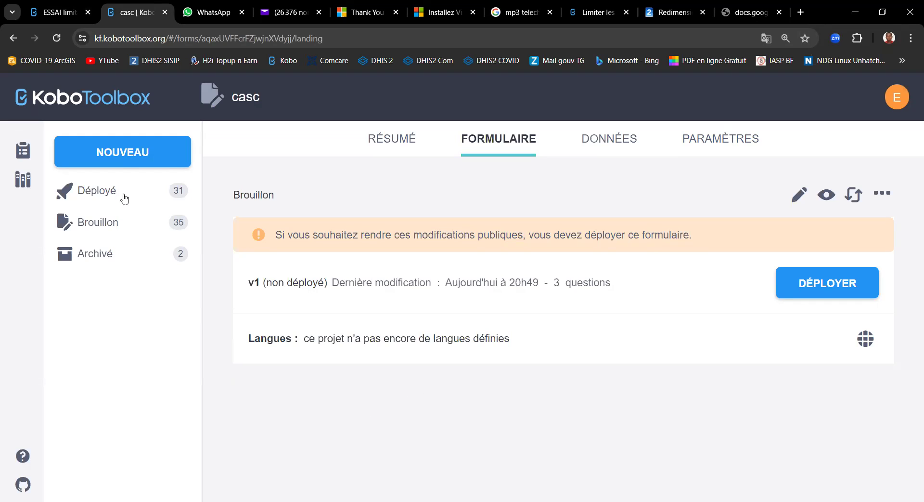
left_click(111, 156)
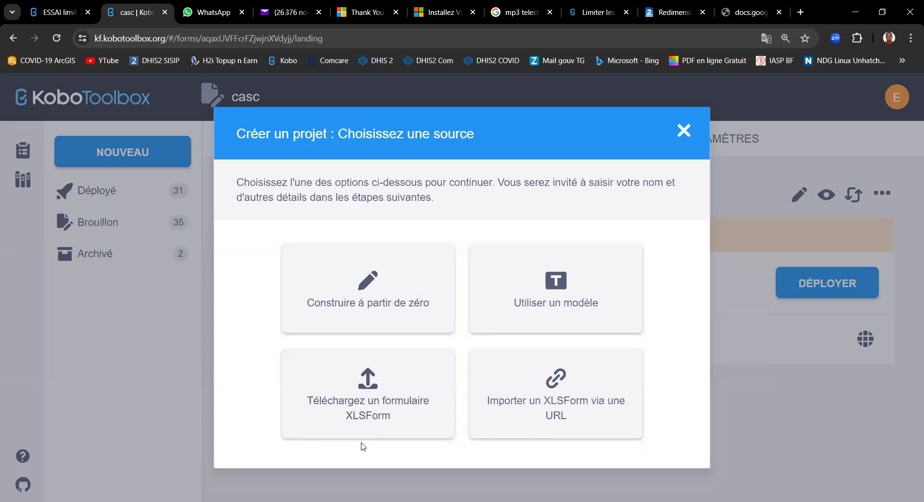
left_click(333, 299)
left_click(287, 239)
type("Cascas")
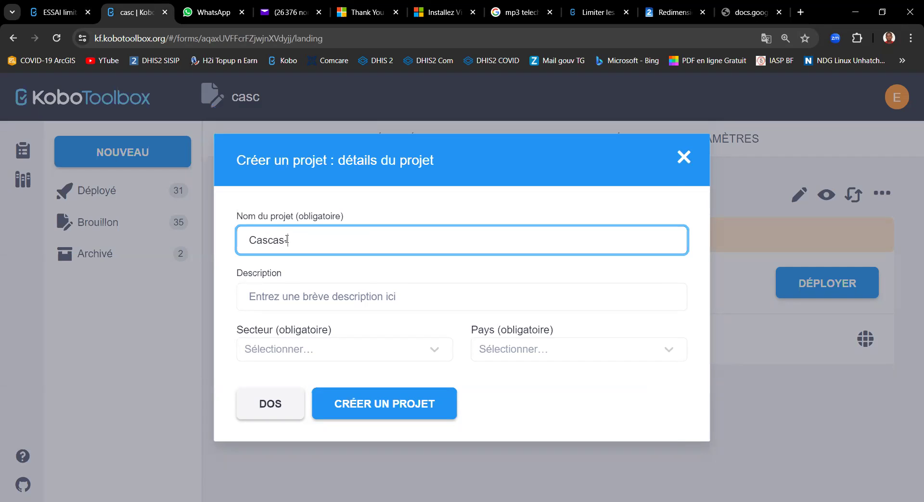
type("des essai kobo")
Set the sector to the "Services éducatifs" option and the country to Albanie, and create the project
left_click(287, 351)
left_click(295, 317)
left_click(541, 346)
left_click(544, 304)
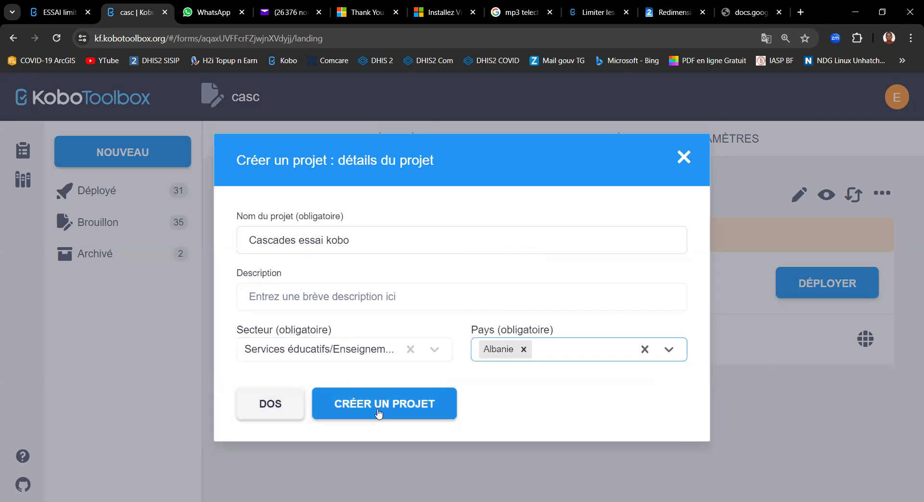
left_click(377, 411)
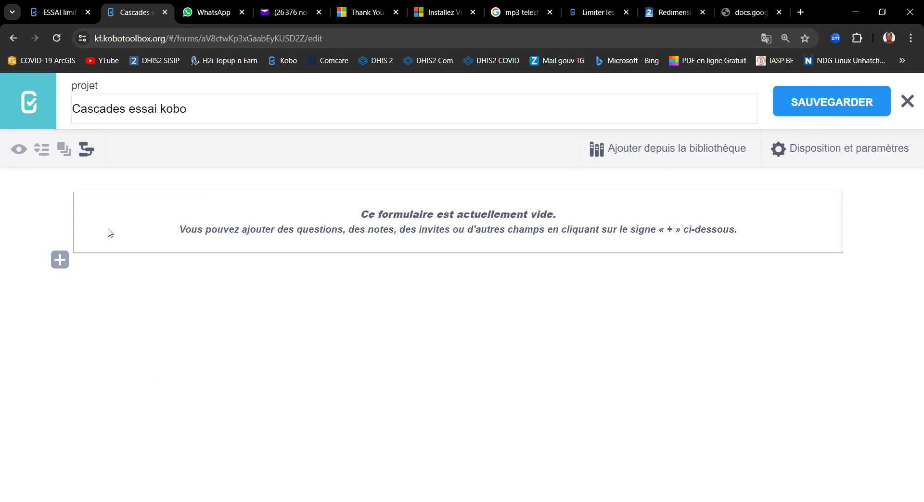
Open the cascading selection import for the empty form and copy the full choices table A1:E33 from the Excel workbook
left_click(88, 154)
left_click(326, 234)
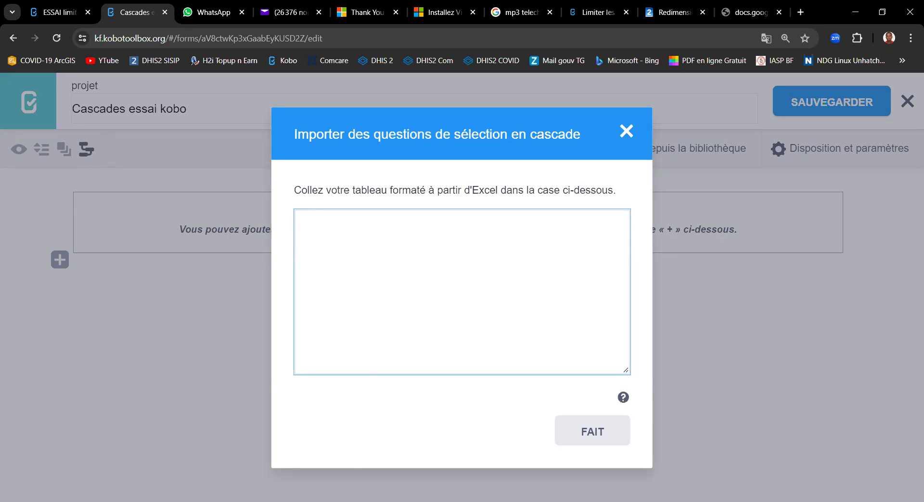
key("alt+Tab")
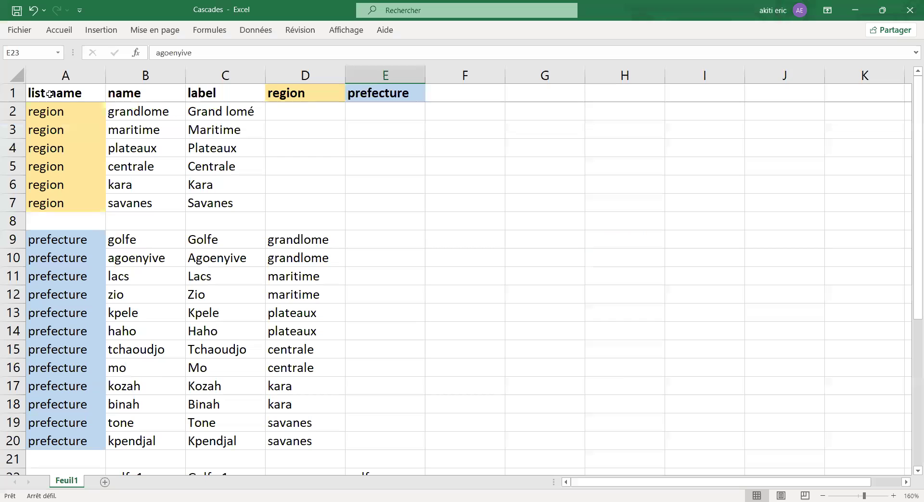
left_click(49, 93)
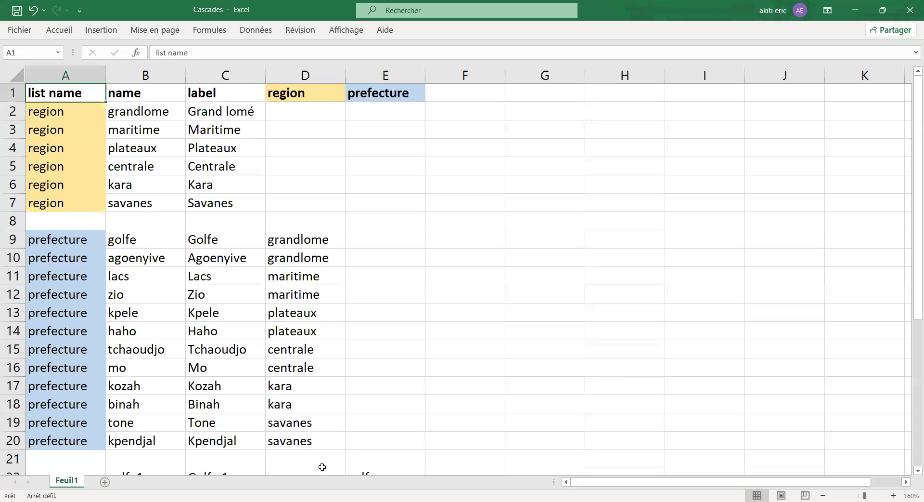
left_click_drag(50, 94, 417, 441)
key("ctrl+c")
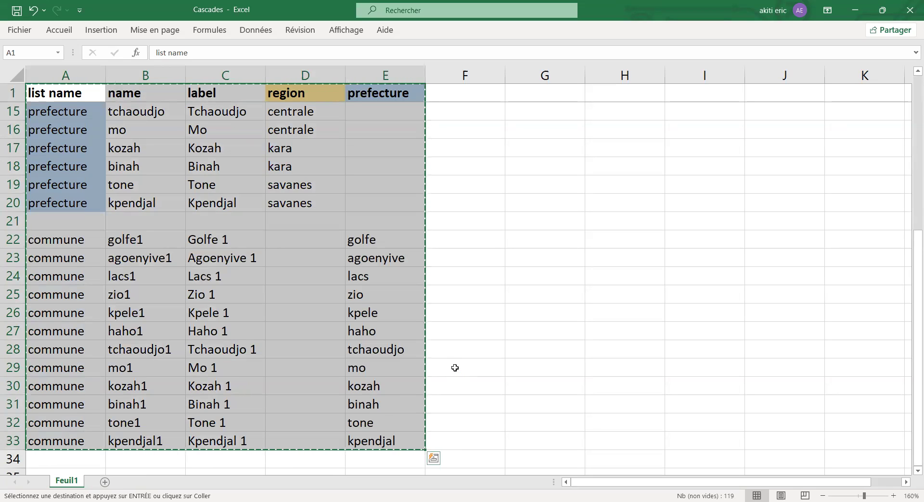
Import the copied table as cascading select questions in the KoboToolbox form and save the form
key("alt+Tab")
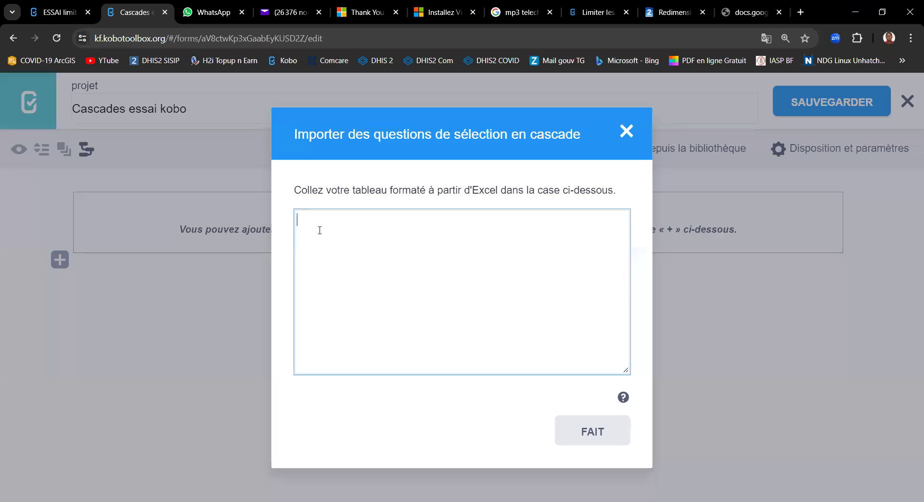
key("ctrl+v")
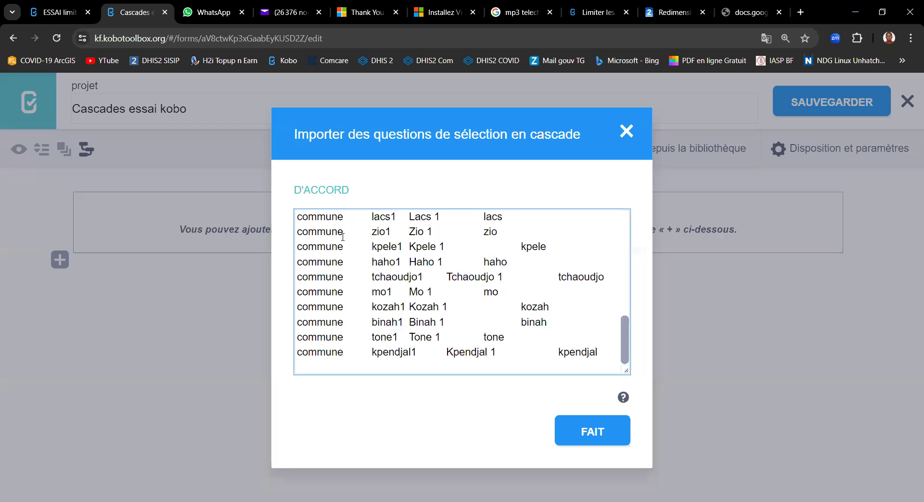
left_click(578, 435)
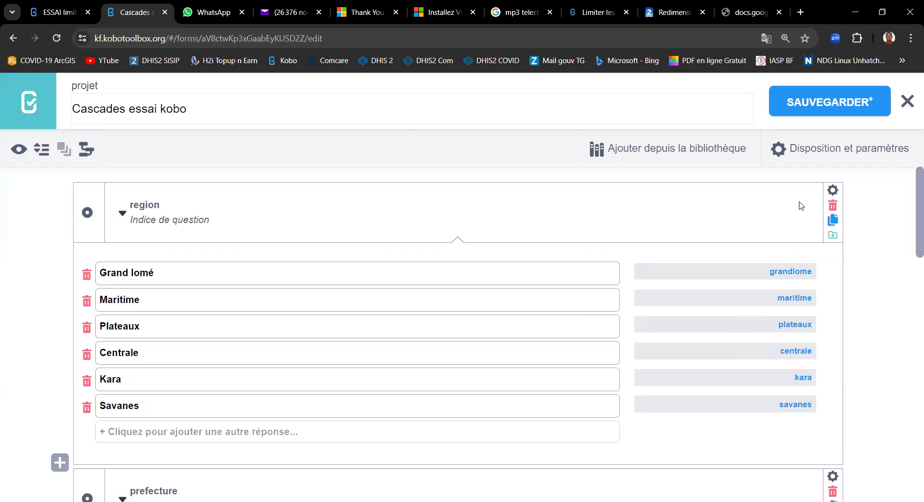
left_click(840, 102)
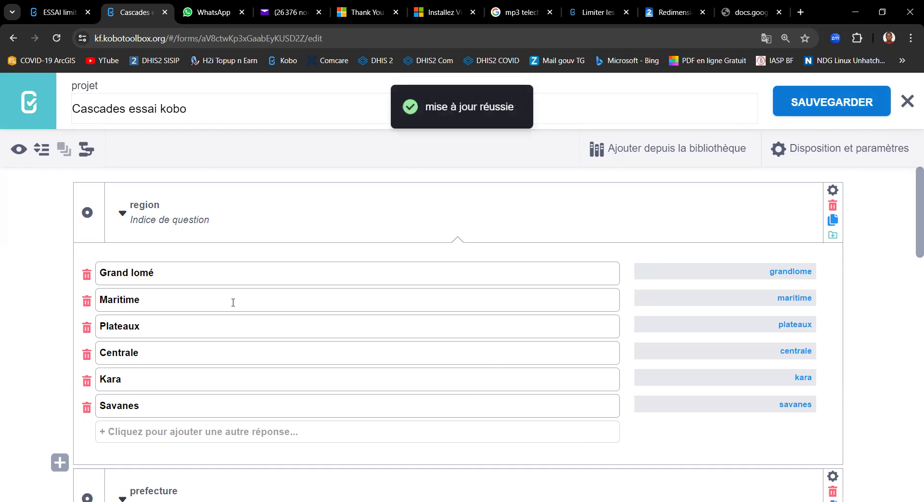
Review the imported region, prefecture and commune questions in the form builder and in the form preview
scroll(233, 302, "down", 5)
scroll(233, 302, "up", 5)
scroll(233, 302, "down", 15)
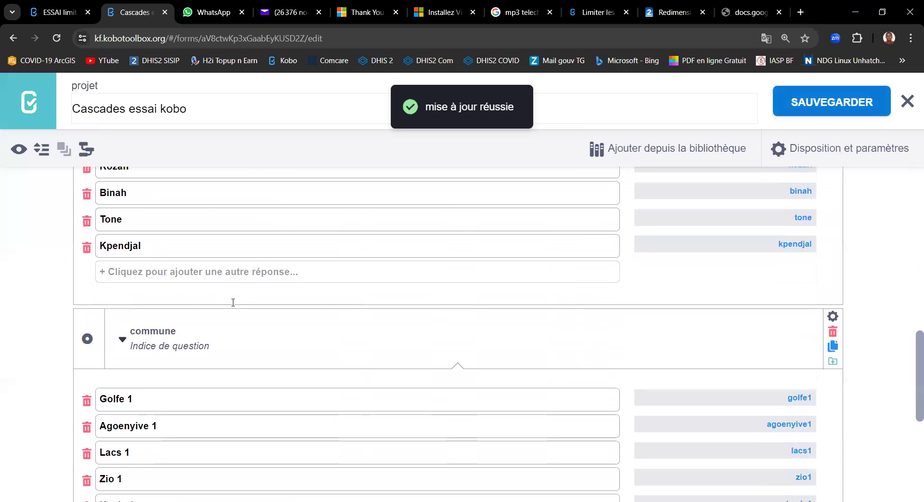
scroll(233, 303, "up", 15)
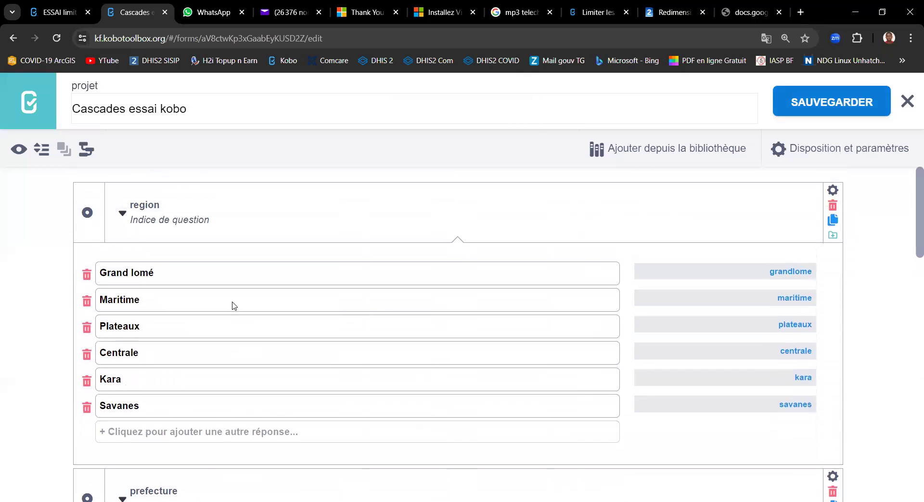
left_click(18, 150)
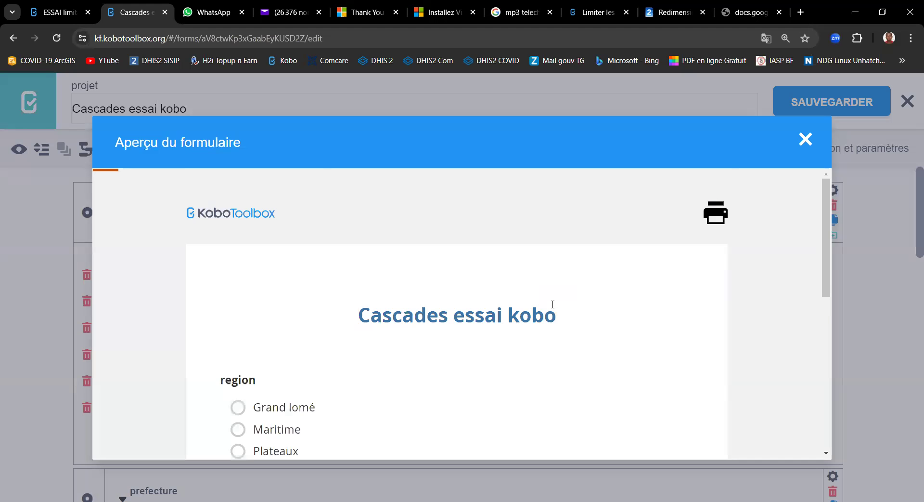
scroll(553, 304, "down", 2)
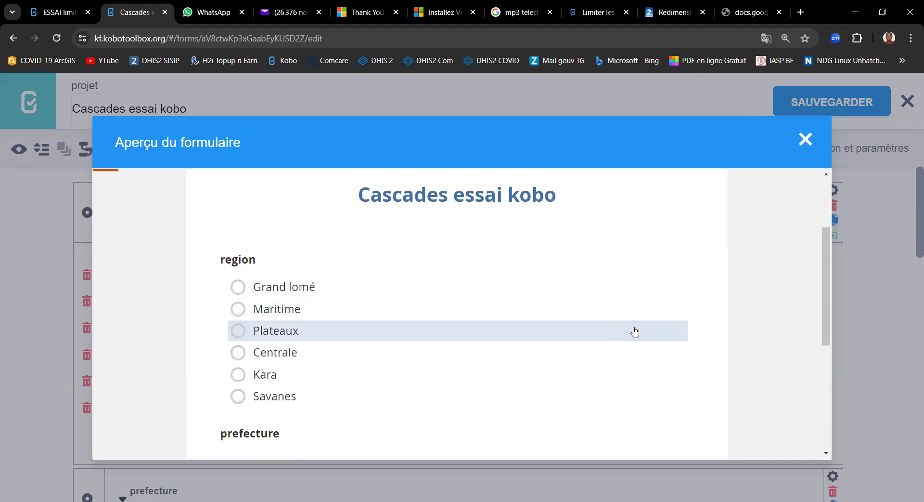
scroll(634, 331, "down", 1)
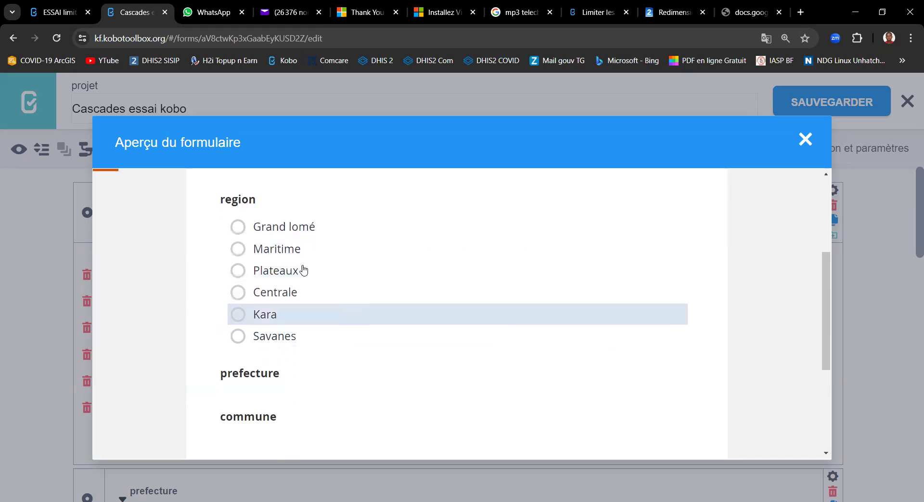
Test the prefecture filtering in the preview by choosing Grand lomé, Maritime, Plateaux, Centrale, Kara and Savanes in turn
left_click(245, 227)
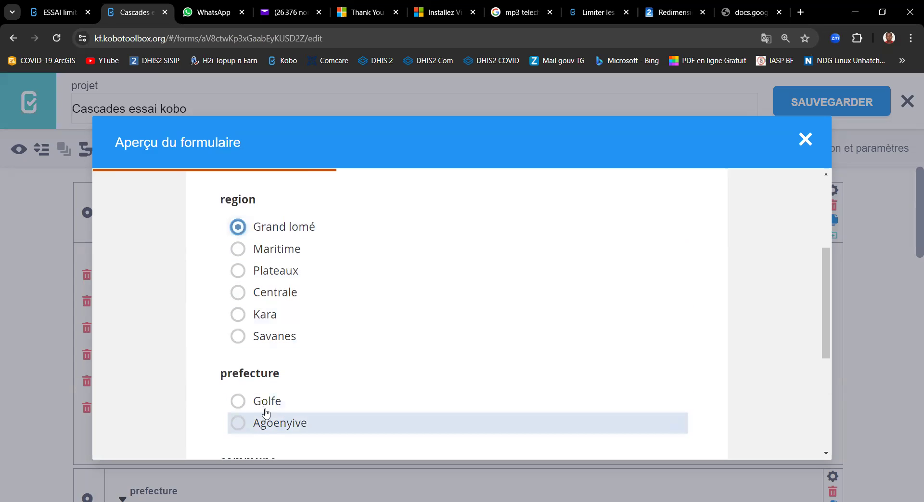
left_click(266, 254)
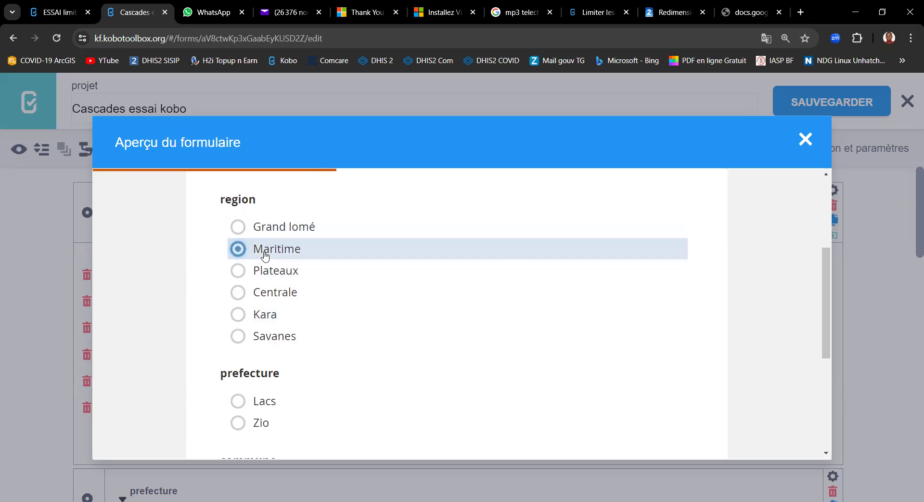
left_click(262, 279)
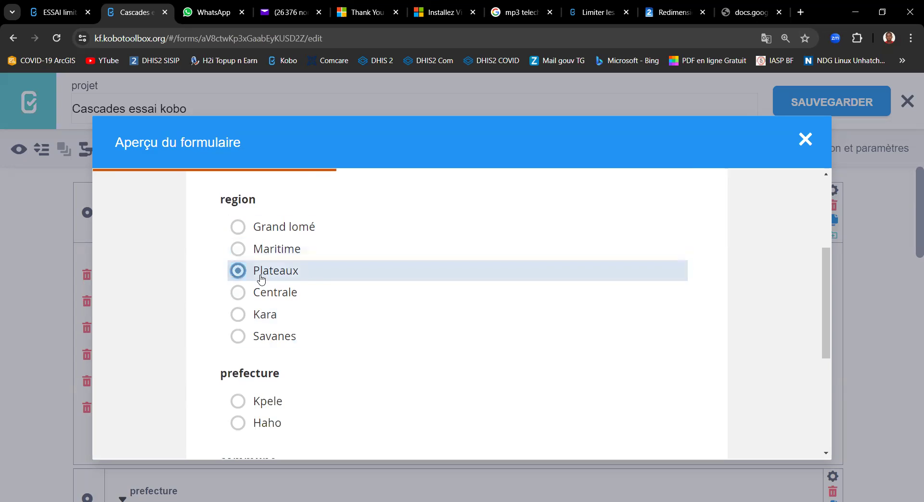
left_click(258, 294)
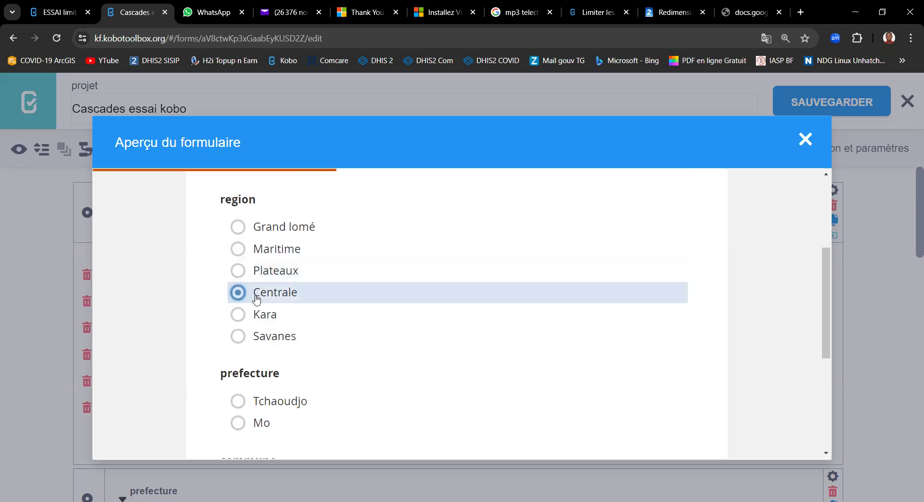
left_click(255, 316)
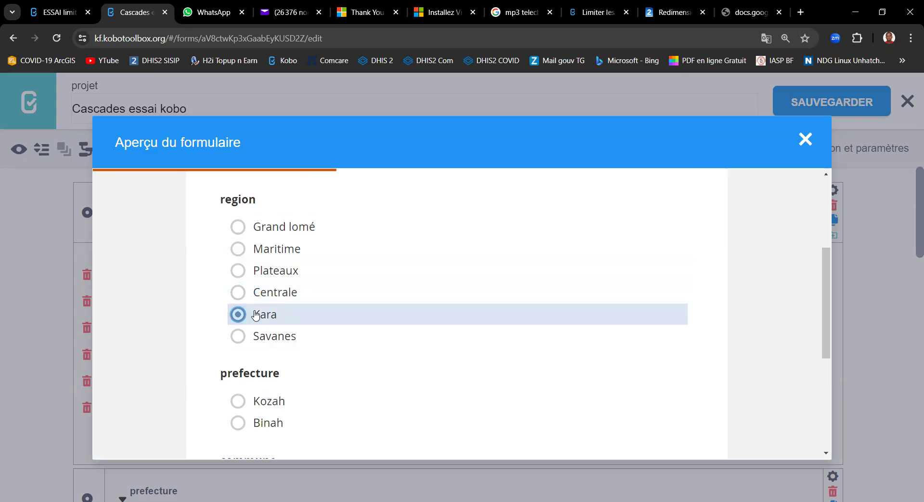
left_click(258, 335)
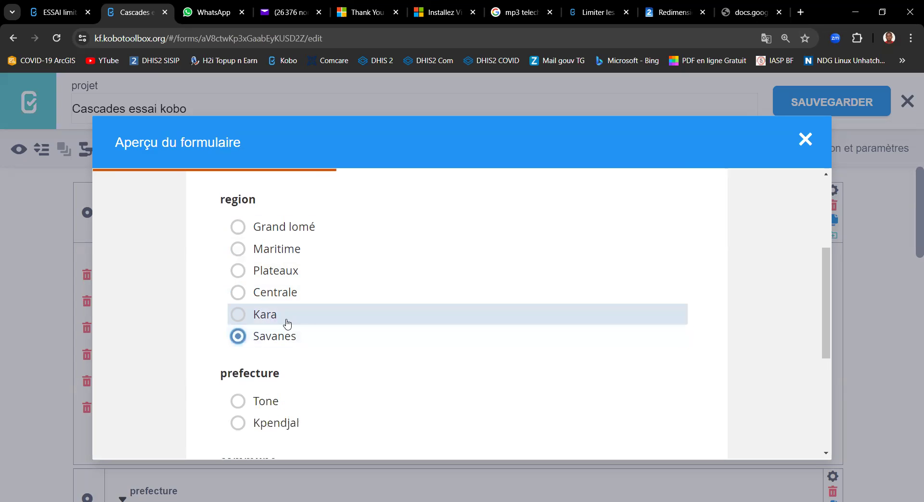
Test the commune filtering with the prefectures Tone and Kpendjal under Savanes, and change the region to Centrale
scroll(288, 323, "down", 1)
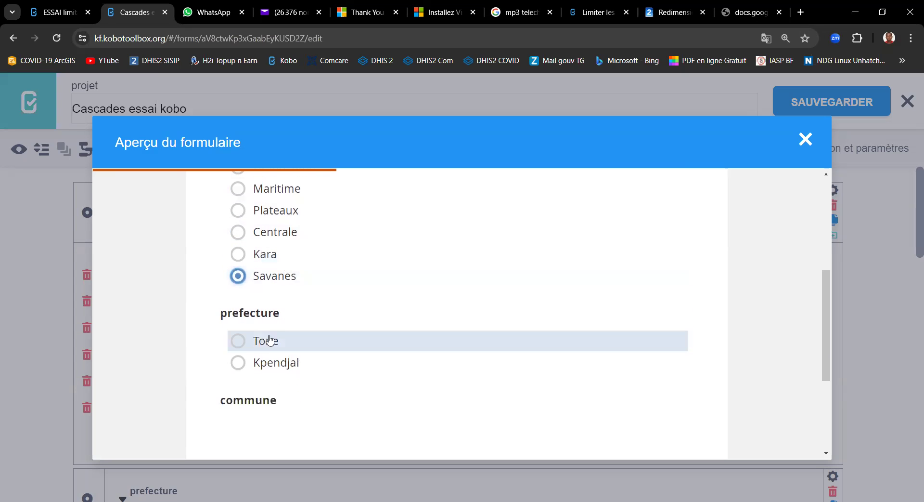
left_click(258, 346)
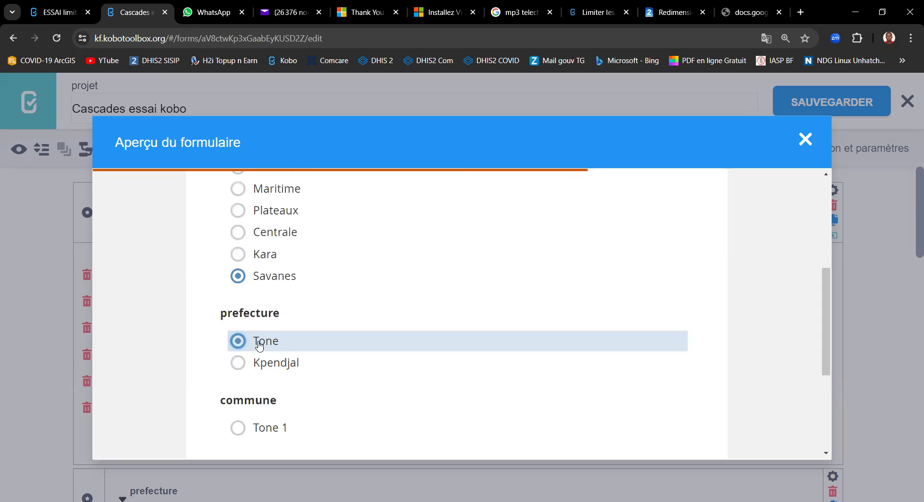
left_click(253, 362)
left_click(275, 233)
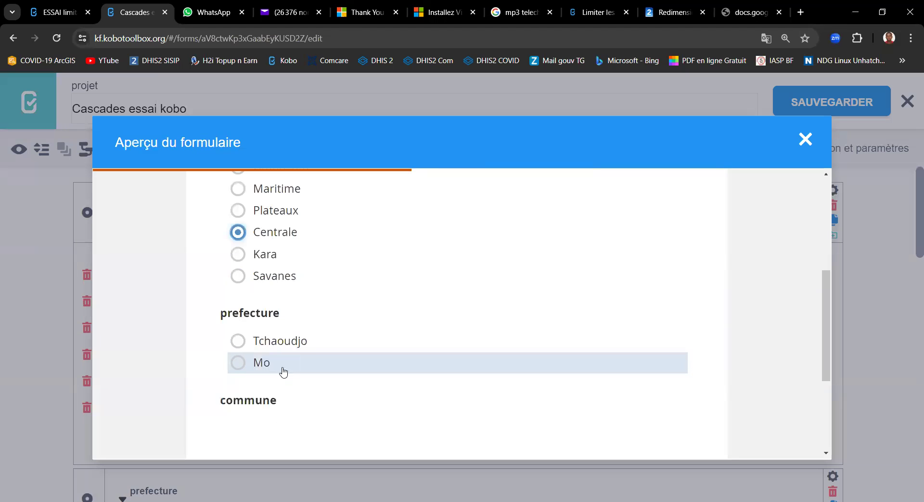
Test the commune filtering with the prefectures Tchaoudjo under Centrale, Binah under Kara, Zio under Maritime and Kpele under Plateaux
left_click(265, 341)
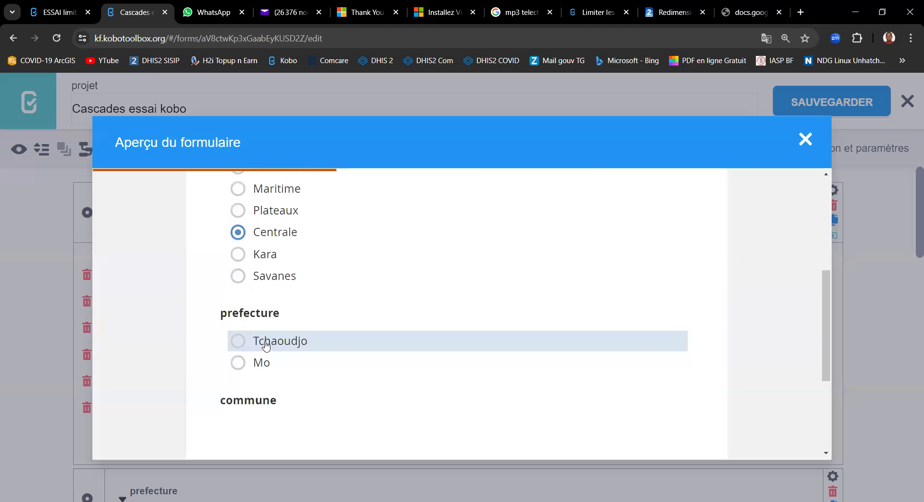
left_click(265, 257)
left_click(245, 367)
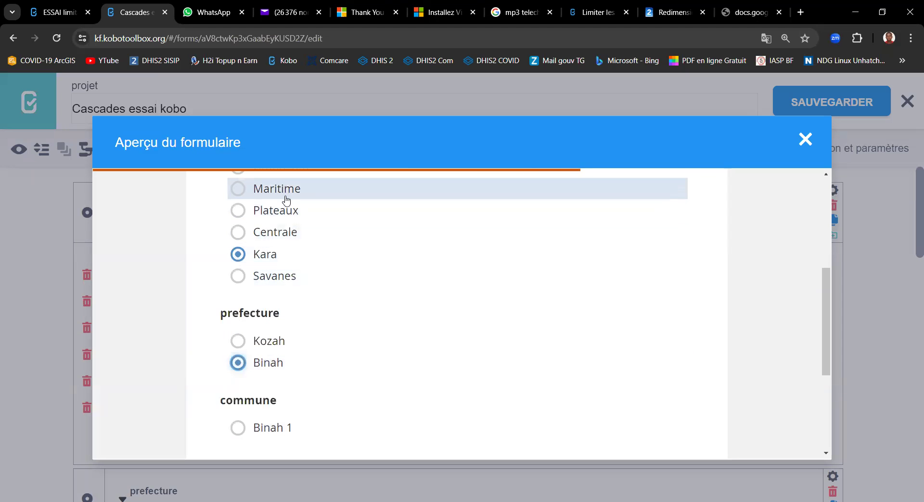
left_click(285, 197)
left_click(261, 371)
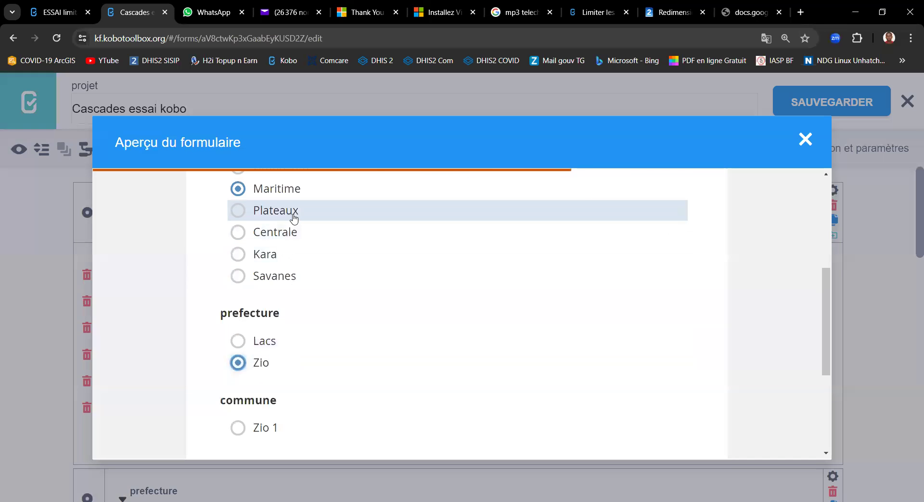
left_click(275, 217)
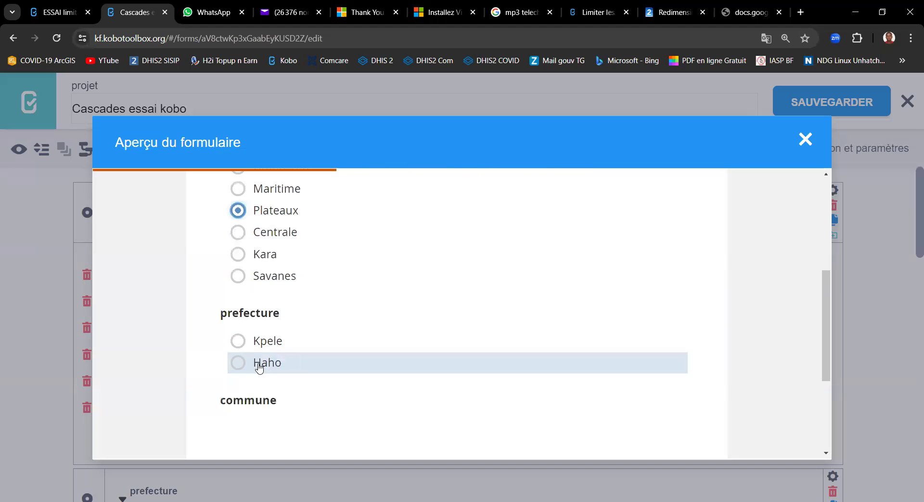
left_click(259, 345)
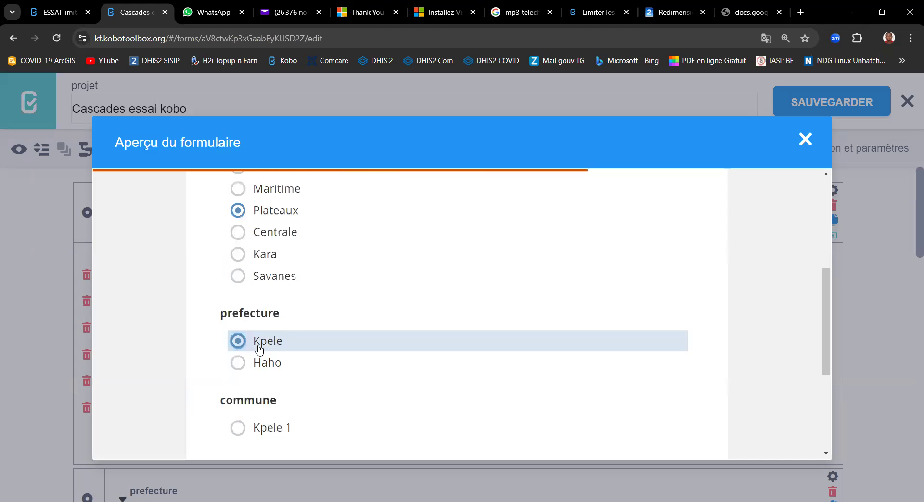
Review the whole form preview, from the form title through the region, prefecture and commune questions to the validation area
scroll(432, 318, "up", 5)
scroll(431, 318, "down", 10)
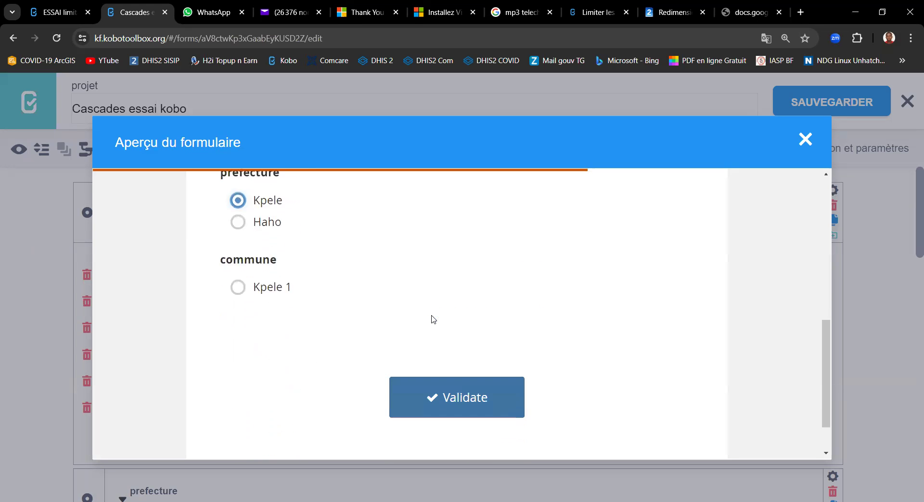
scroll(432, 318, "up", 10)
scroll(432, 318, "down", 10)
scroll(432, 313, "up", 10)
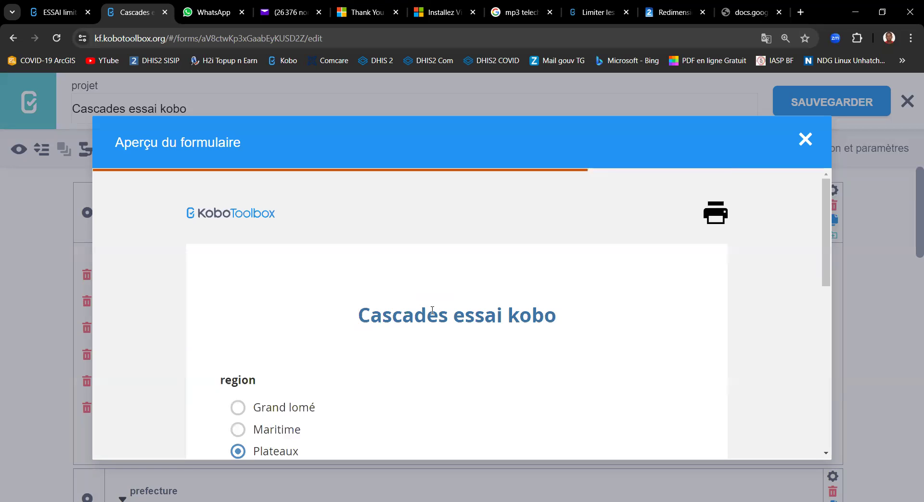
scroll(432, 314, "down", 10)
scroll(429, 321, "up", 10)
scroll(425, 320, "down", 8)
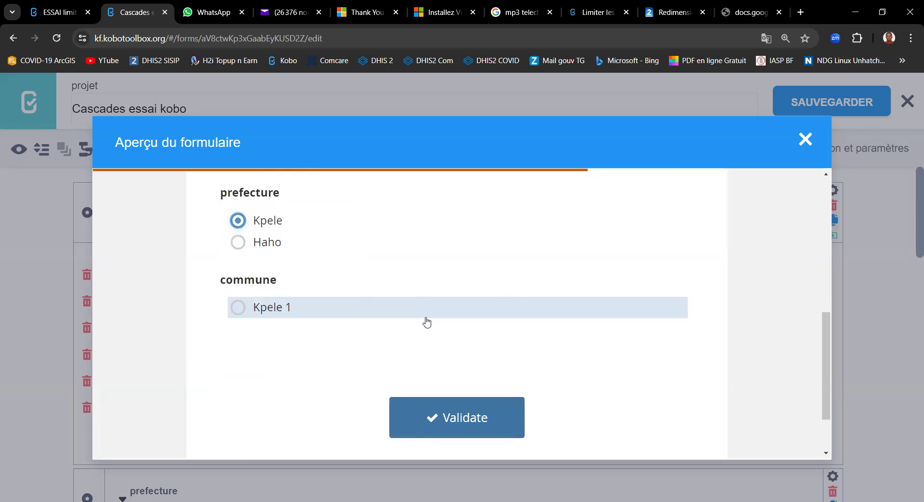
scroll(425, 320, "up", 5)
scroll(522, 326, "down", 3)
scroll(520, 321, "down", 4)
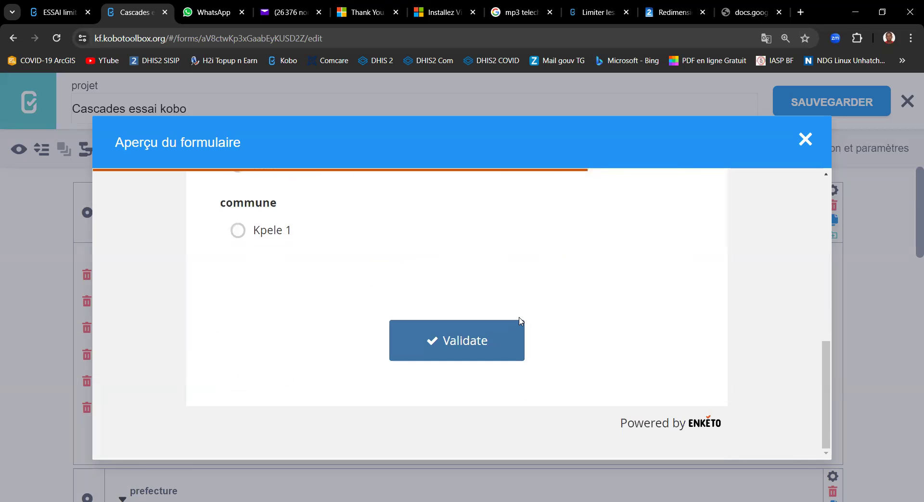
scroll(520, 320, "up", 8)
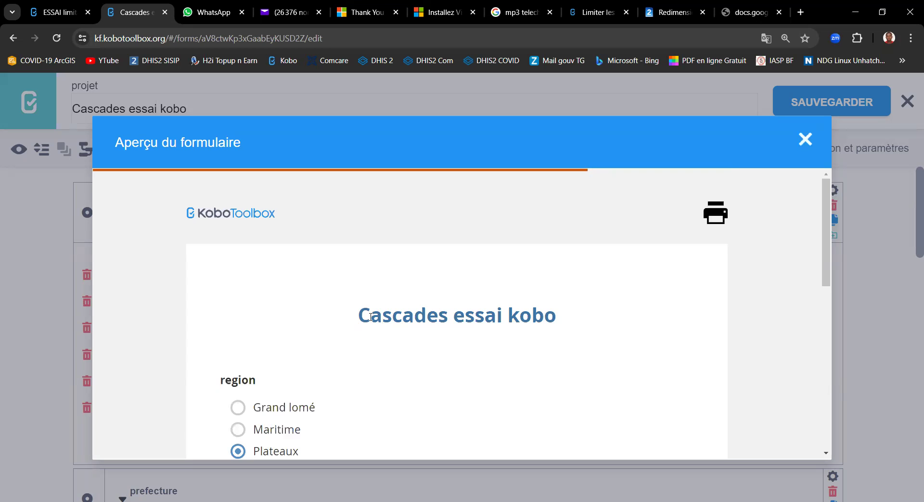
scroll(374, 334, "down", 6)
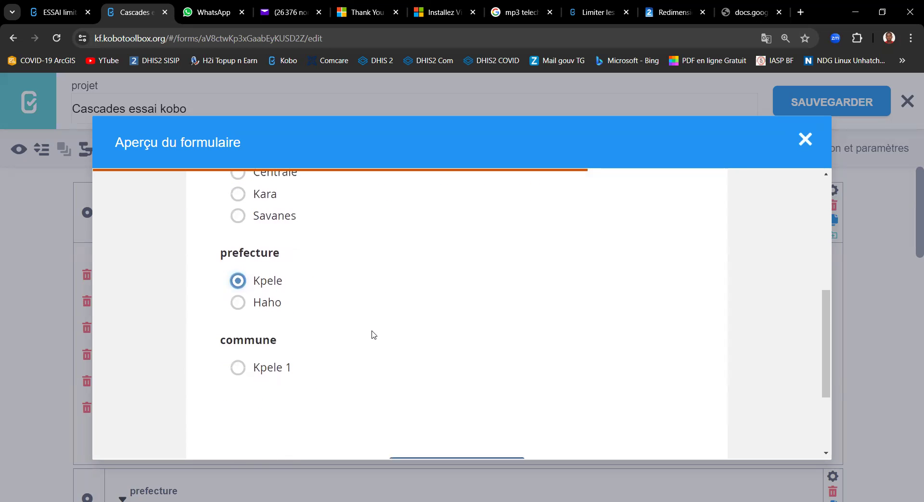
scroll(373, 334, "up", 4)
scroll(487, 303, "down", 1)
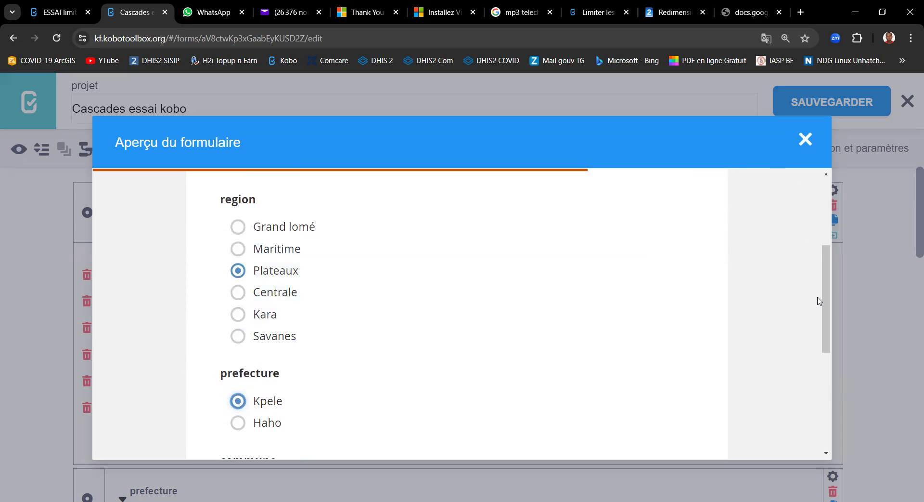
left_click_drag(829, 297, 833, 215)
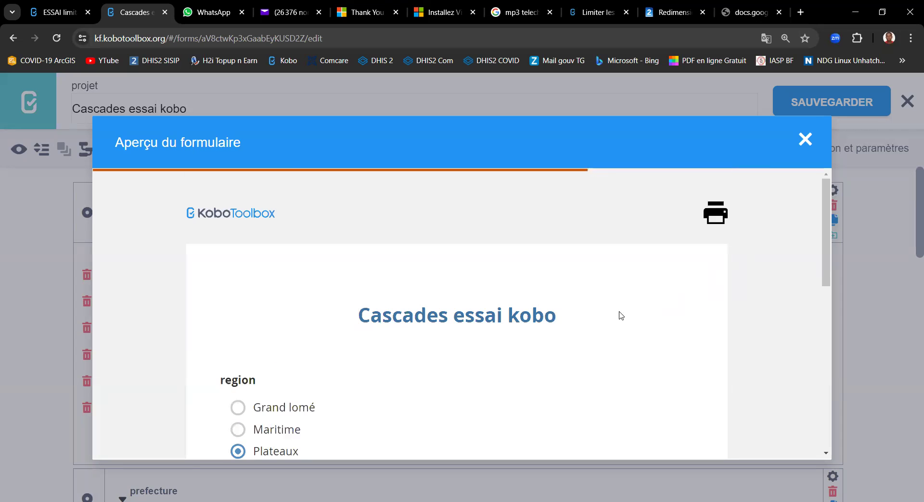